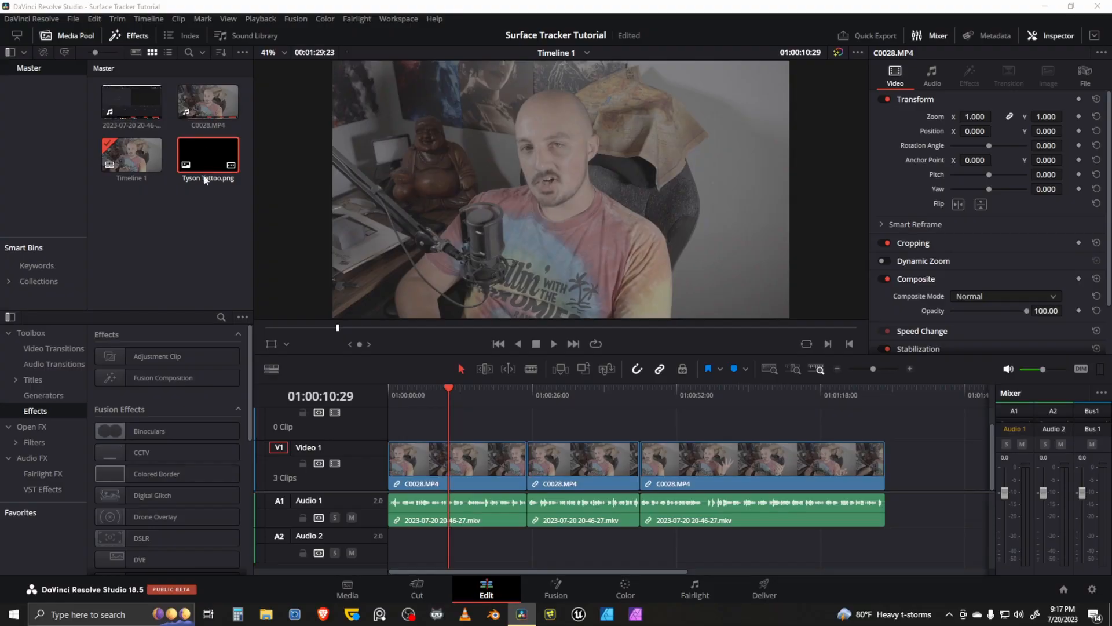
Step: Place Tyson Tattoo.png above the first C0028.MP4 clip and extend it to match that clip's length
drag(204, 180, 400, 420)
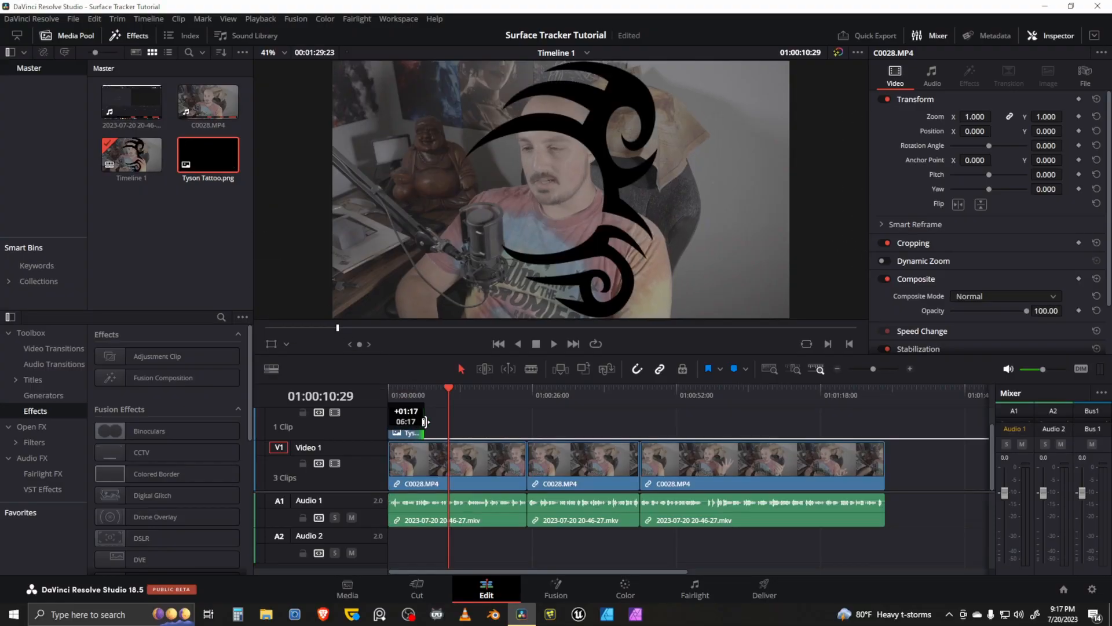
drag(356, 620, 614, 397)
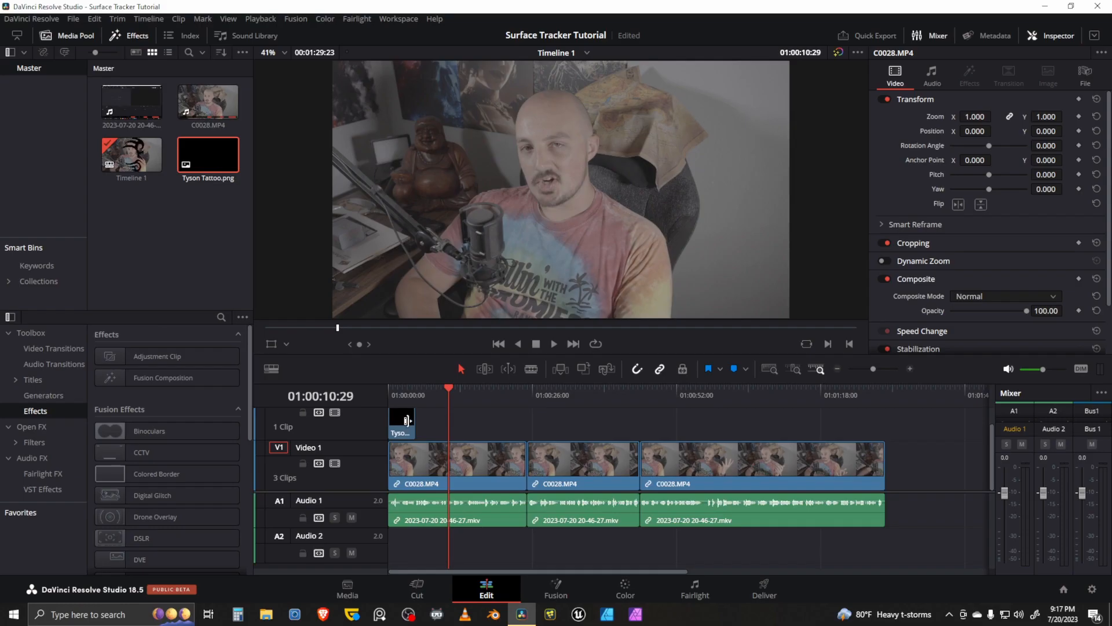
drag(414, 427, 527, 427)
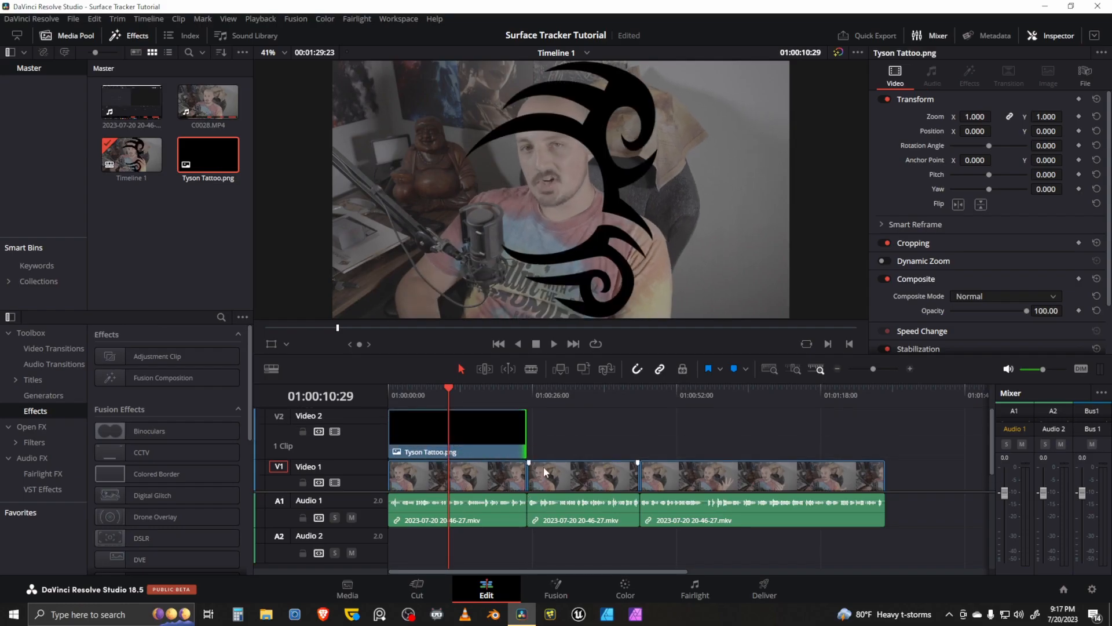
Step: Combine the tattoo image and the first video clip into a new Fusion clip and open it on the Fusion page
scroll(597, 401, down, 1)
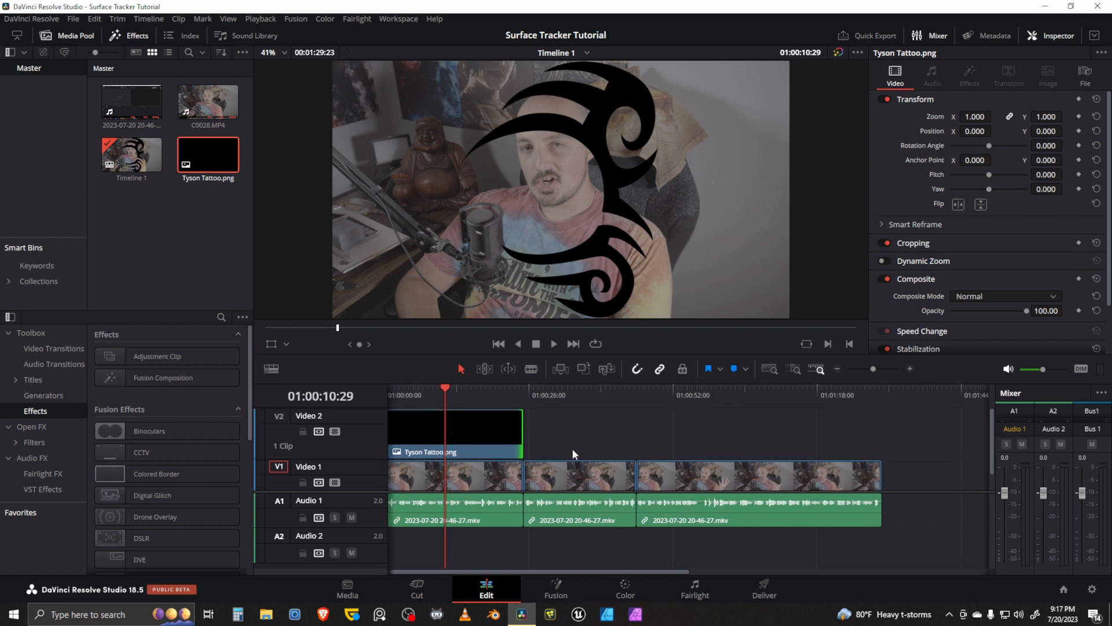
scroll(604, 411, up, 1)
drag(431, 546, 476, 421)
right_click(481, 439)
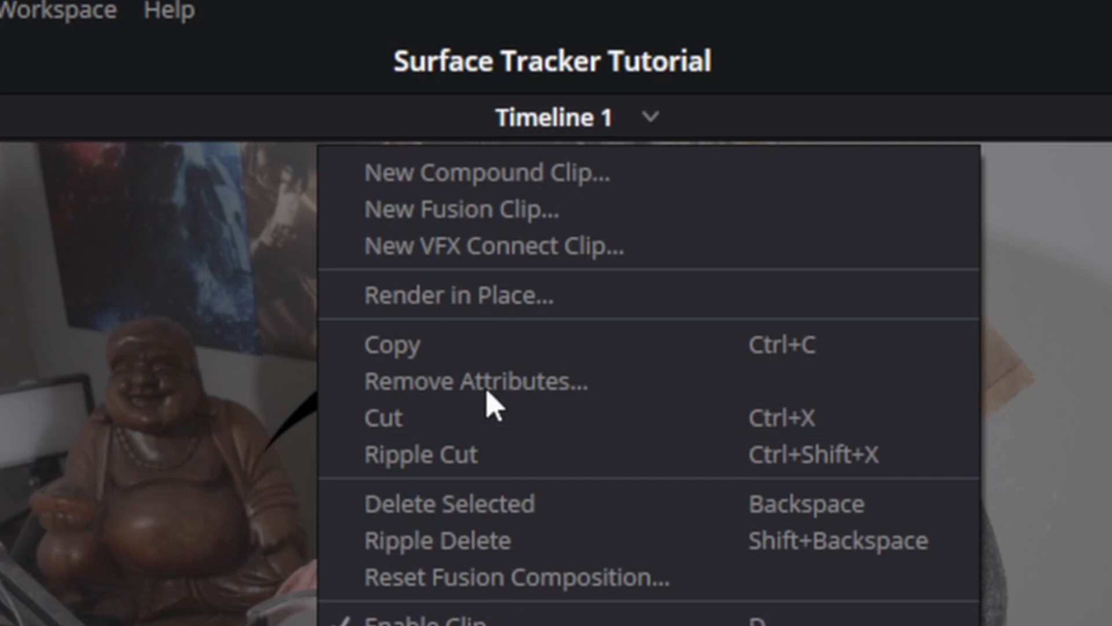
click(529, 221)
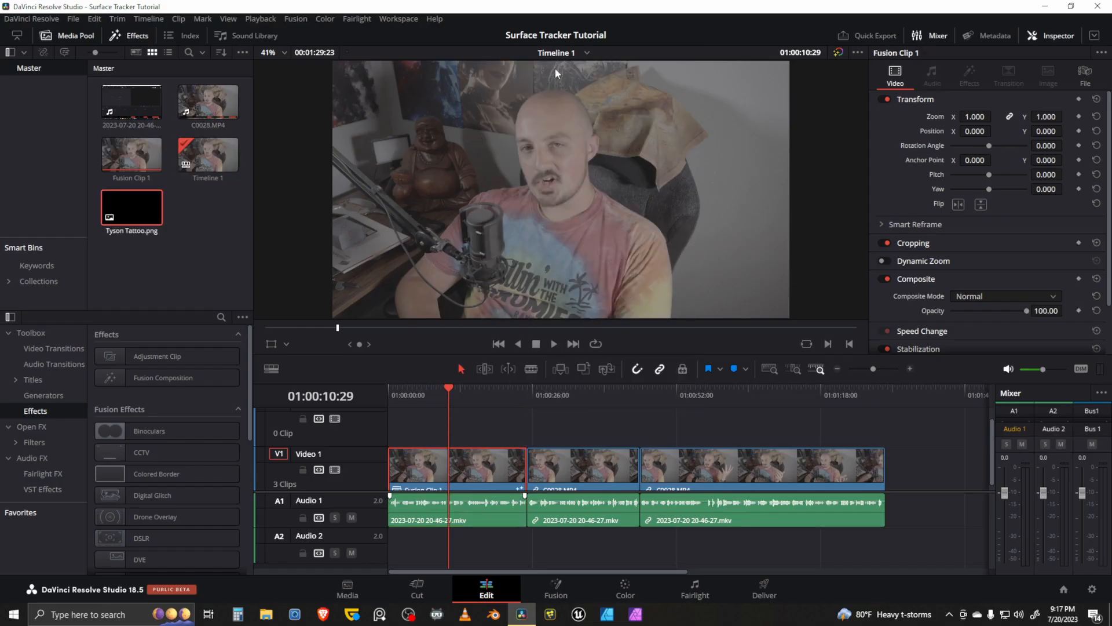
click(556, 589)
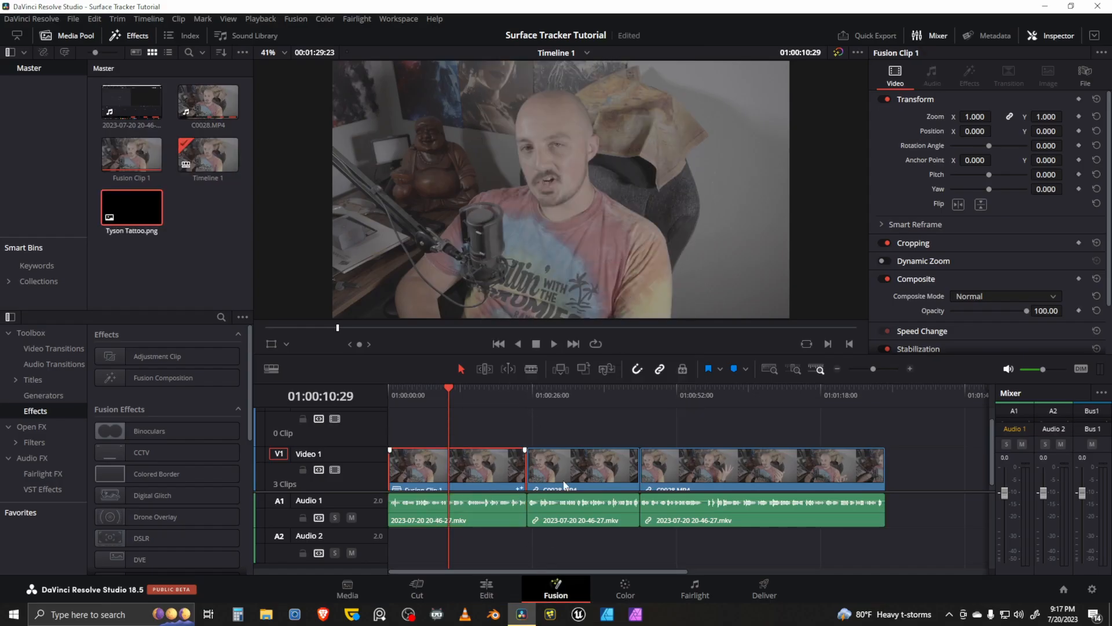
Step: Arrange the nodes with MediaIn2 above Merge1 and MediaIn1 in line to the left of Merge1
drag(272, 507, 539, 536)
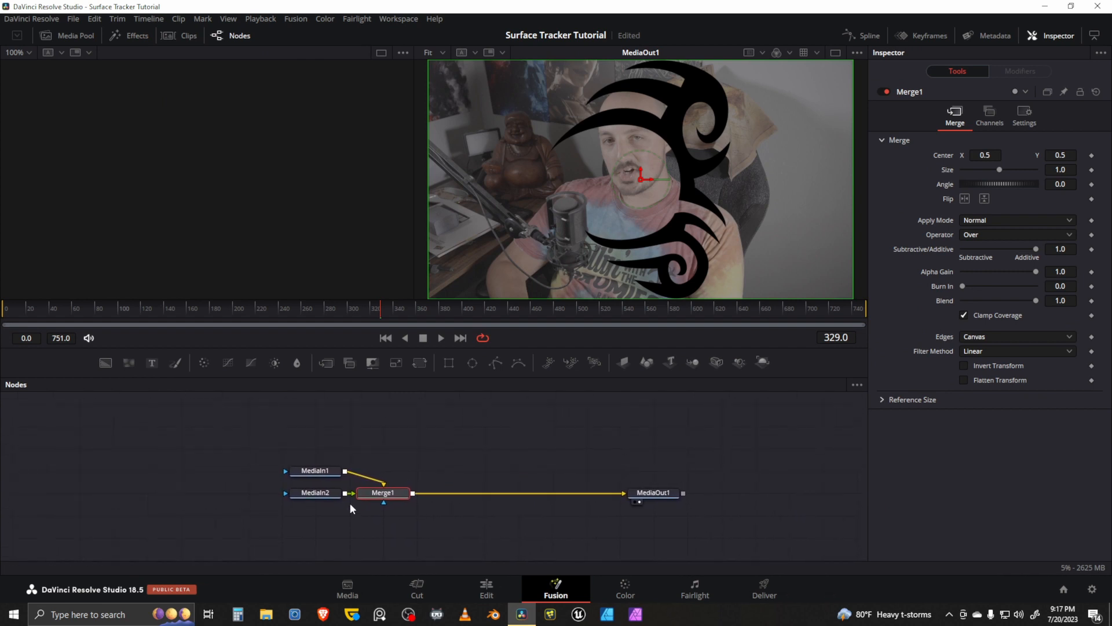
drag(341, 495, 408, 429)
click(330, 471)
drag(330, 471, 165, 494)
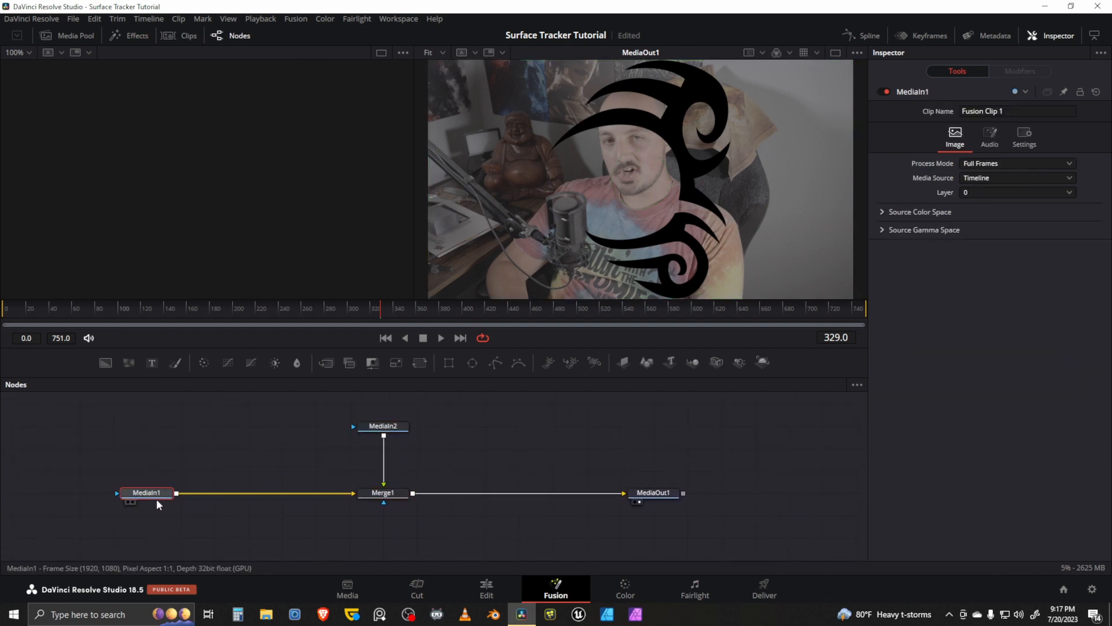
Step: Rename the MediaIn1 node as MY_STUPID_FACE and the MediaIn2 node as SICK_TATT
key(F2)
text(MY_STUPID)
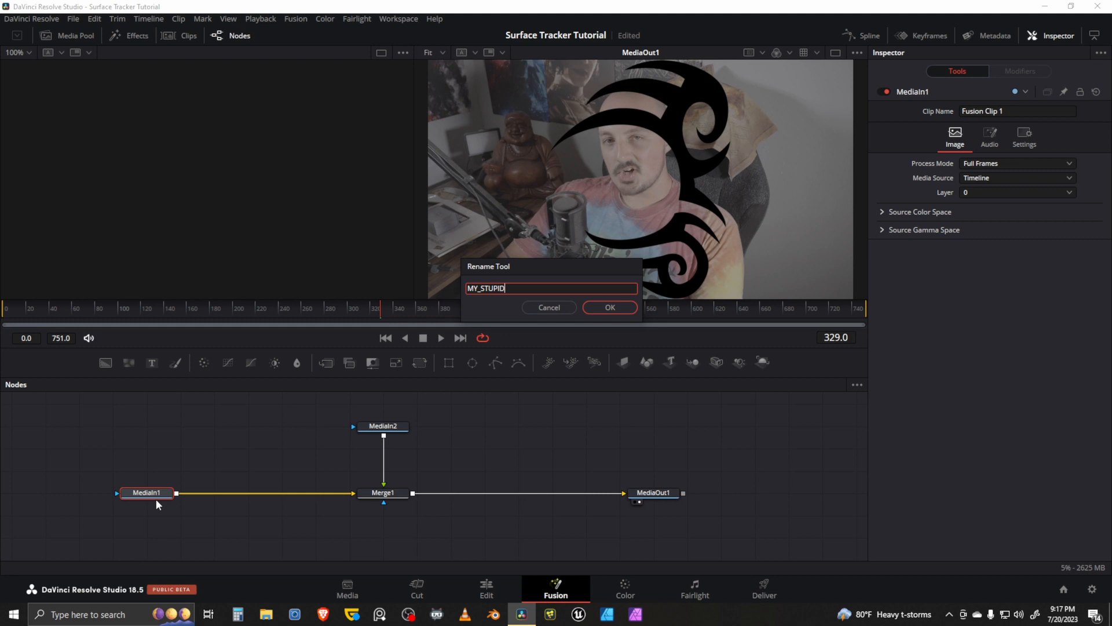
key(Return)
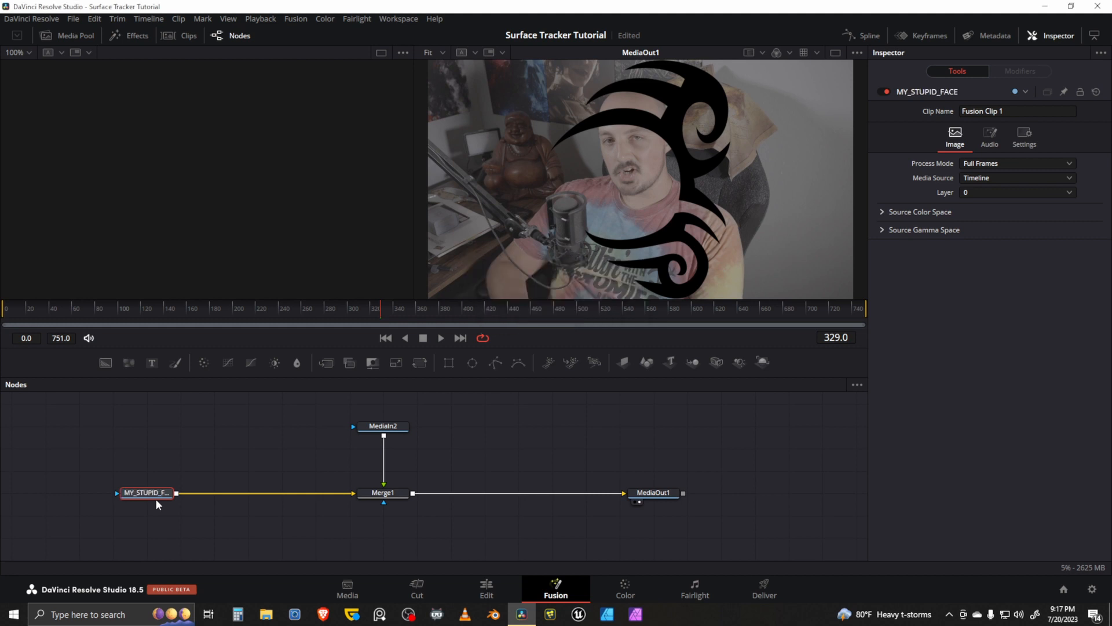
click(372, 428)
key(F2)
text(S)
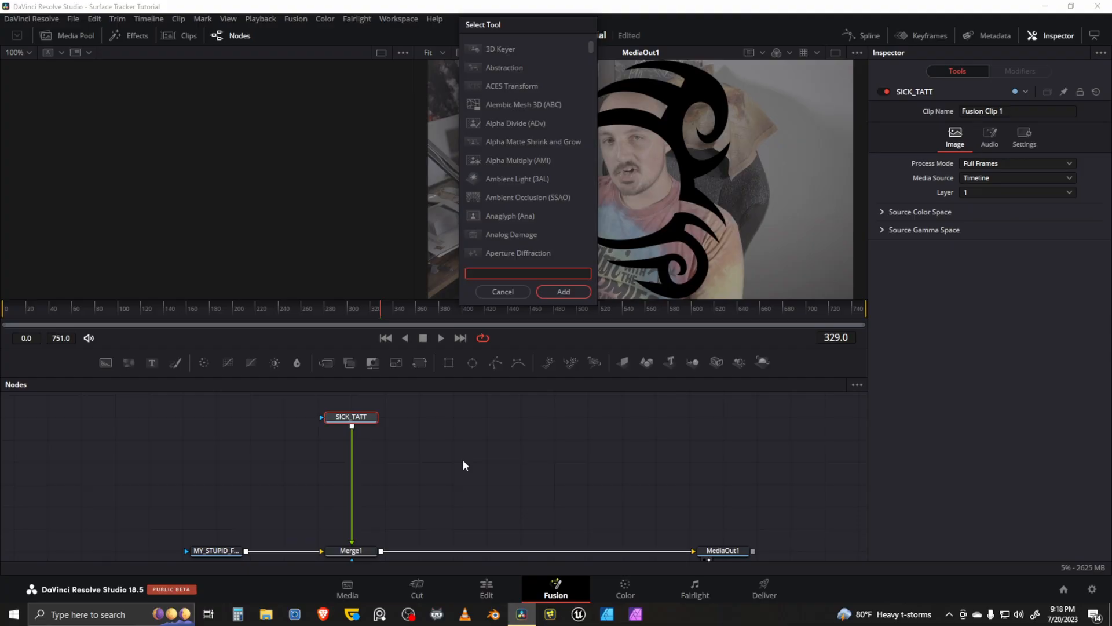
Step: Insert a Color Space Transform node between SICK_TATT and Merge1, spaced slightly below SICK_TATT
text(colos)
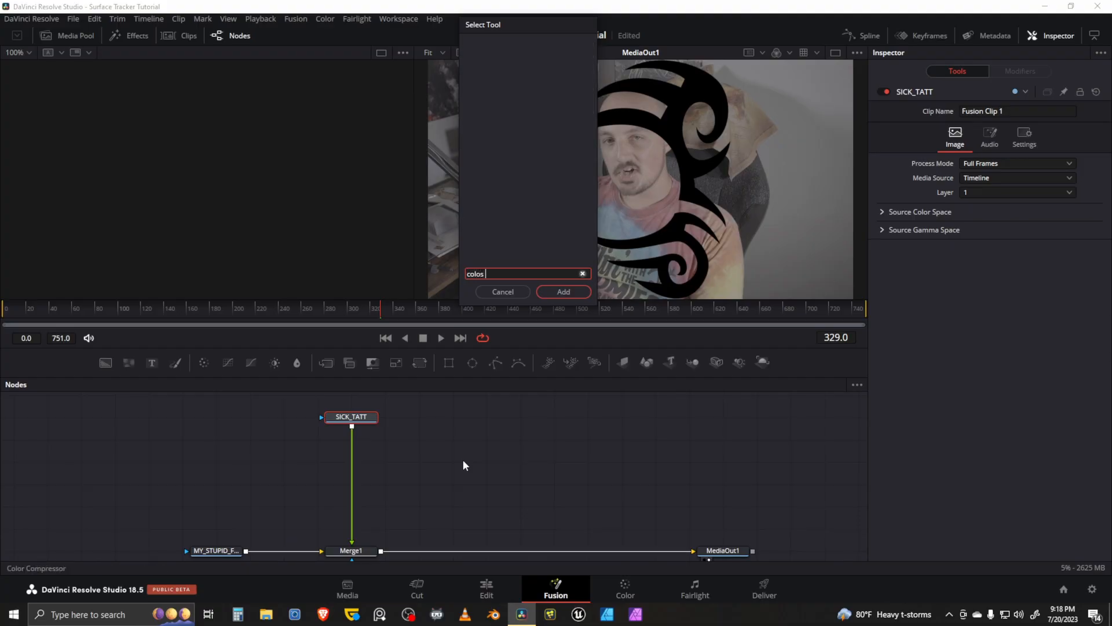
key(BackSpace)
text(r s)
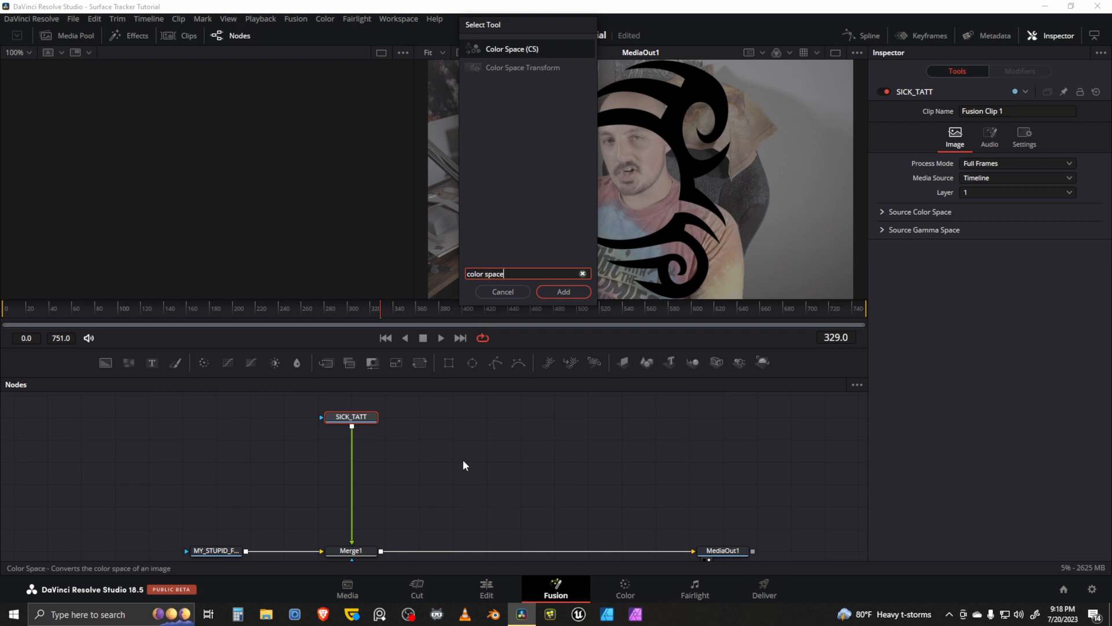
text(pace)
key(Down)
key(Return)
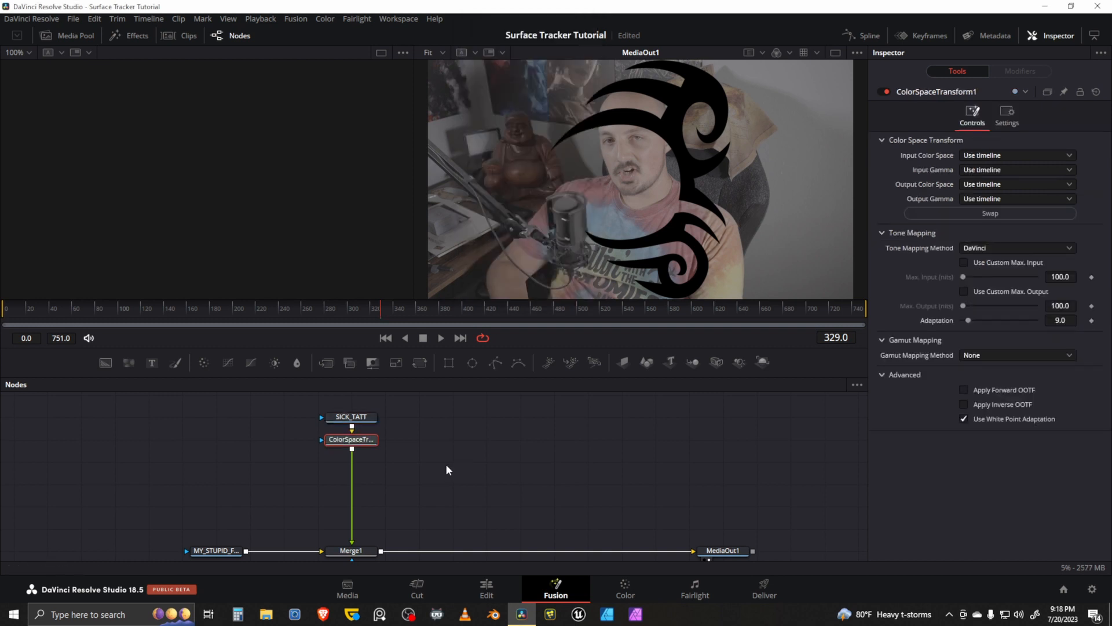
drag(369, 442, 364, 464)
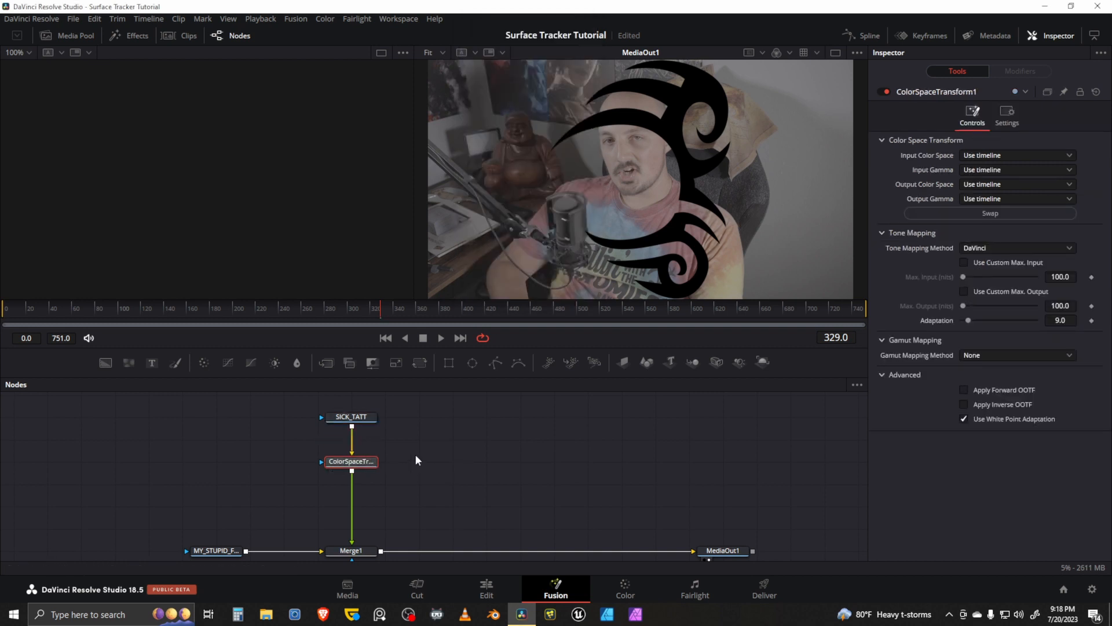
Step: Set the Color Space Transform's input color space and input gamma to sRGB
click(992, 157)
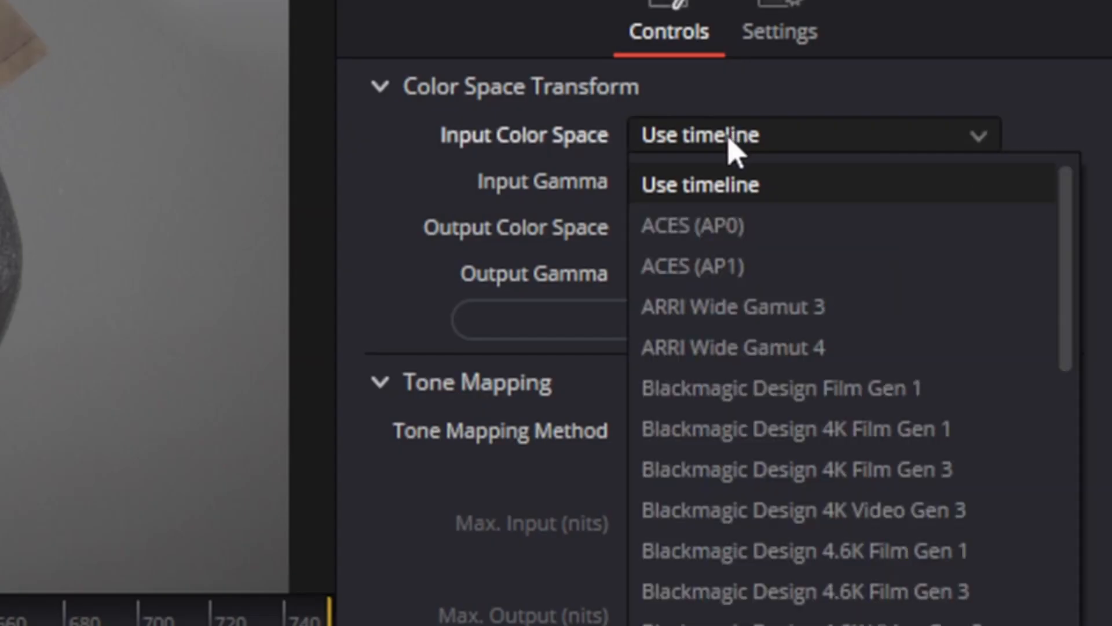
scroll(840, 260, down, 10)
click(839, 259)
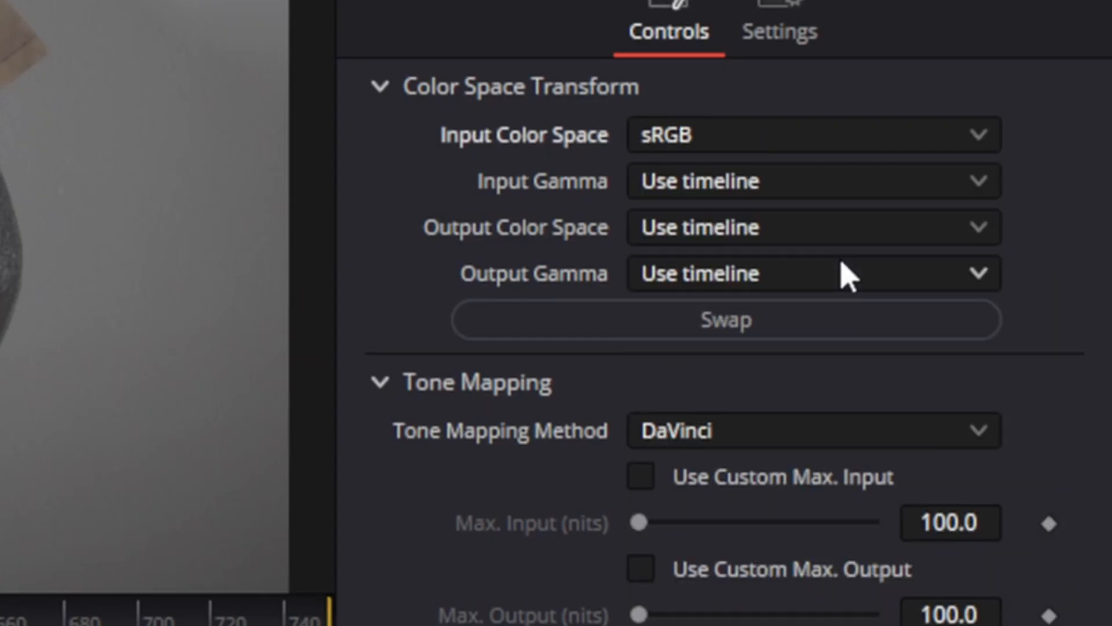
click(704, 176)
scroll(681, 304, down, 10)
click(679, 308)
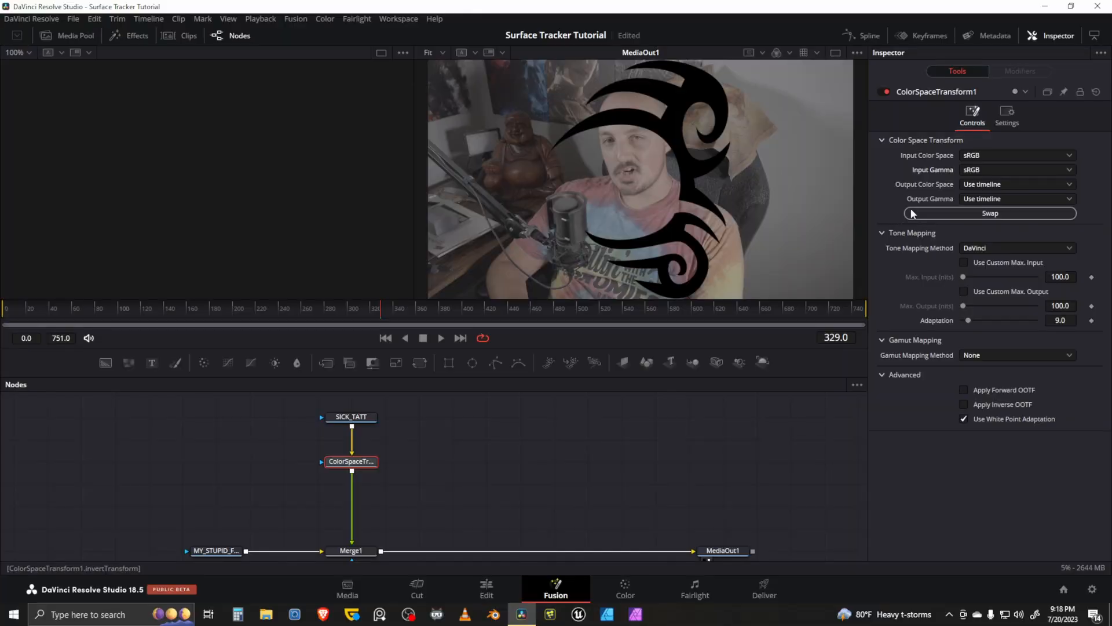
Step: Set the Color Space Transform's output color space to Sony S-Gamut3.Cine and its output gamma to Sony S-Log3
click(703, 228)
scroll(786, 535, down, 5)
scroll(1004, 297, down, 5)
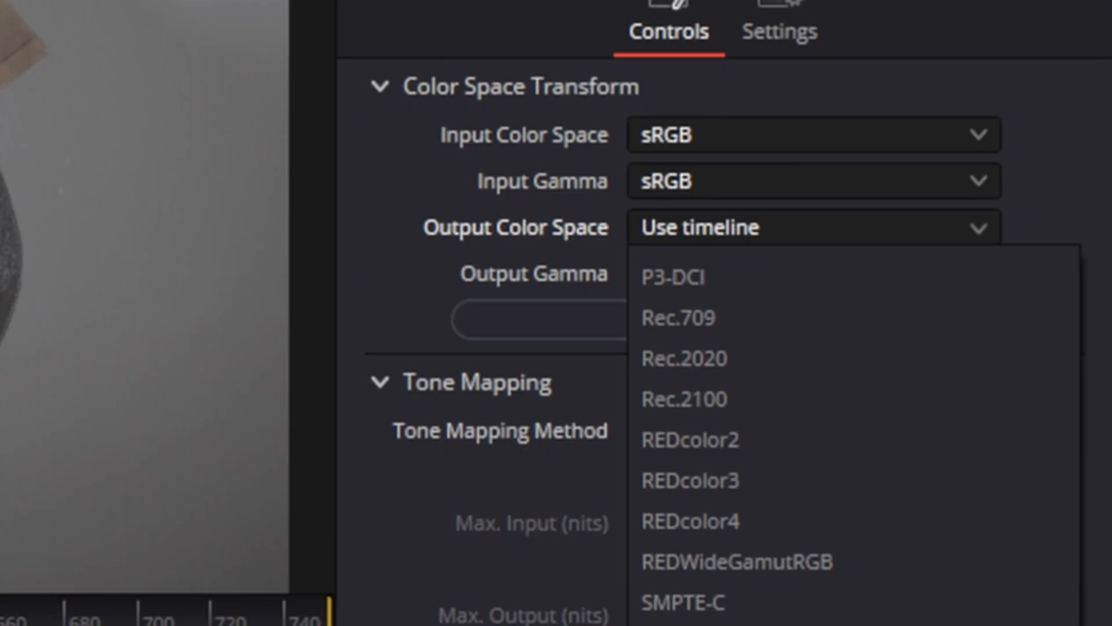
click(1014, 340)
click(987, 202)
scroll(987, 307, down, 2)
scroll(716, 621, down, 8)
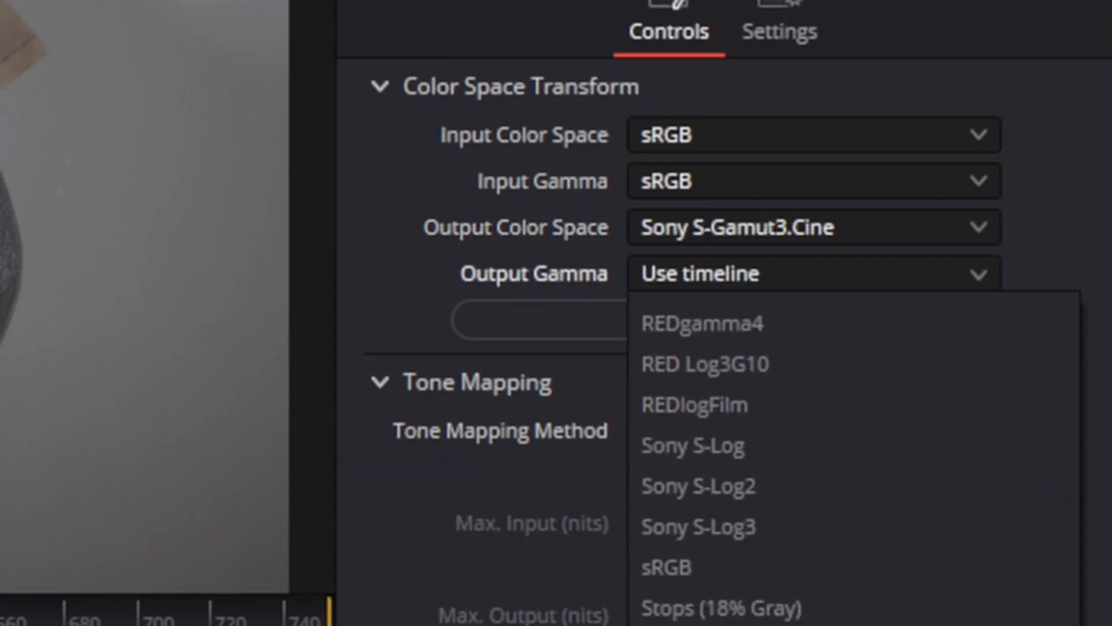
click(735, 535)
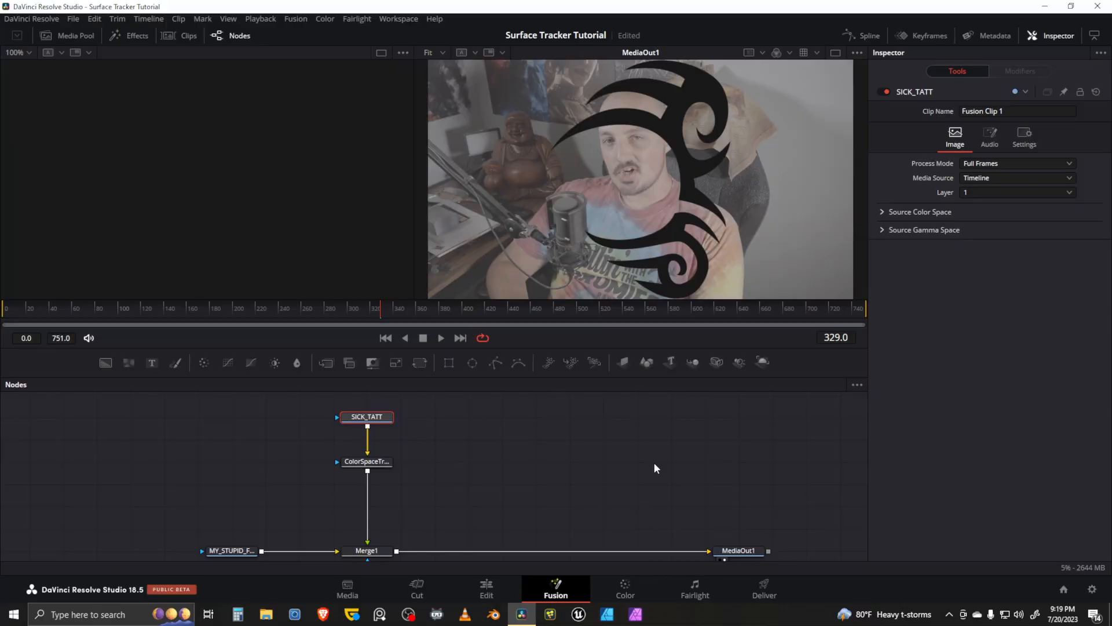
Step: Insert an Alpha Divide node between SICK_TATT and the Color Space Transform
key(shift+space)
text(color space)
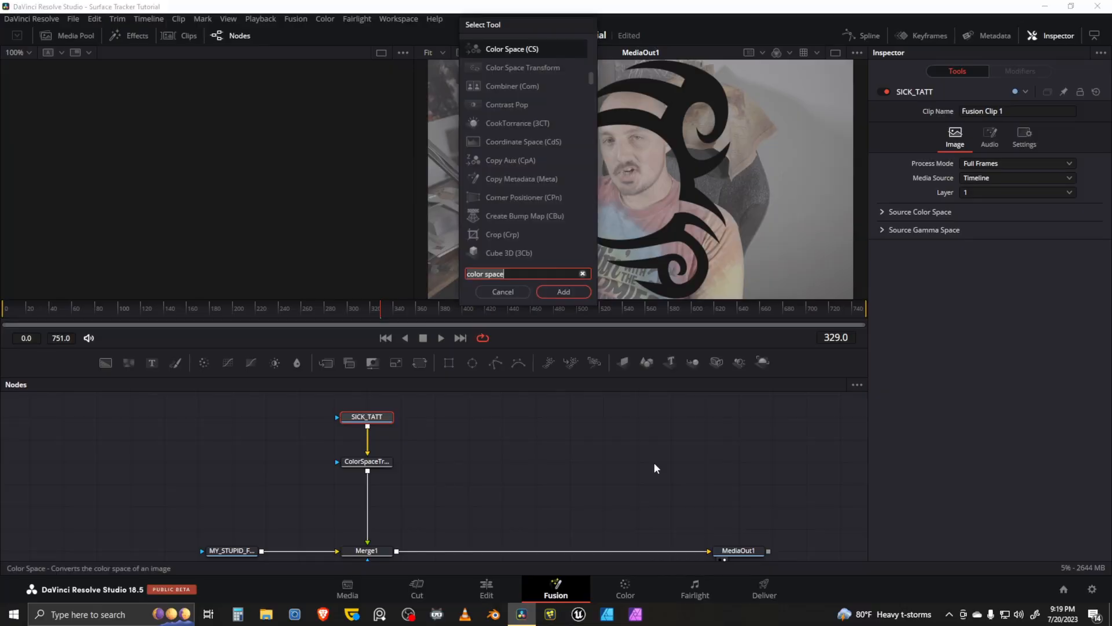
text(adv)
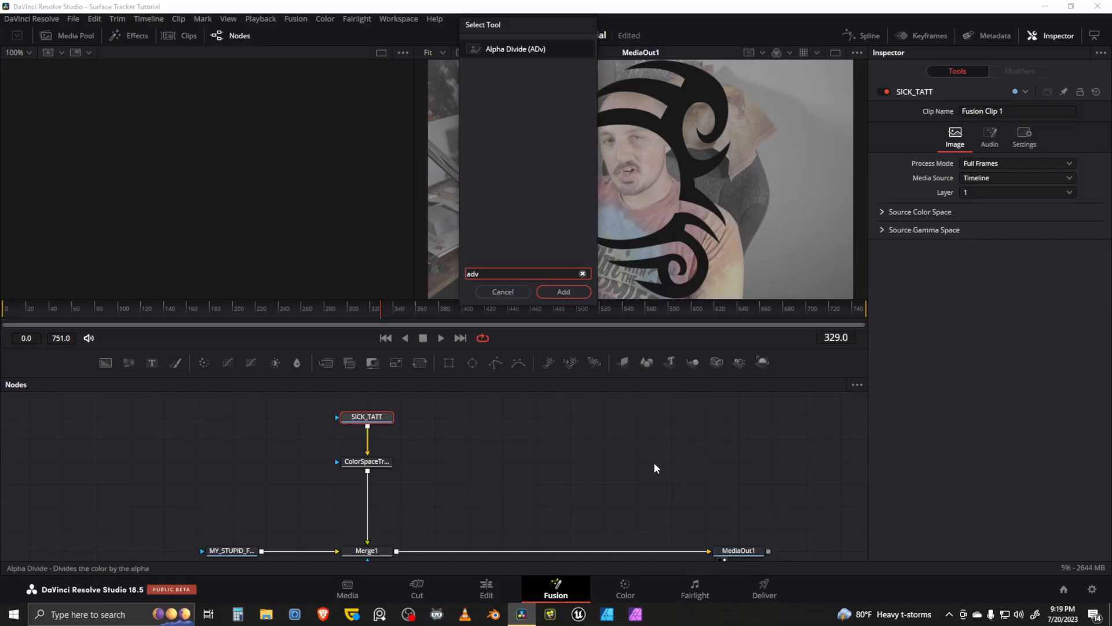
key(Return)
Step: Insert an Alpha Multiply node between the Color Space Transform and Merge1, moving it down close to Merge1
click(376, 461)
key(shift+space)
text(aml)
key(Return)
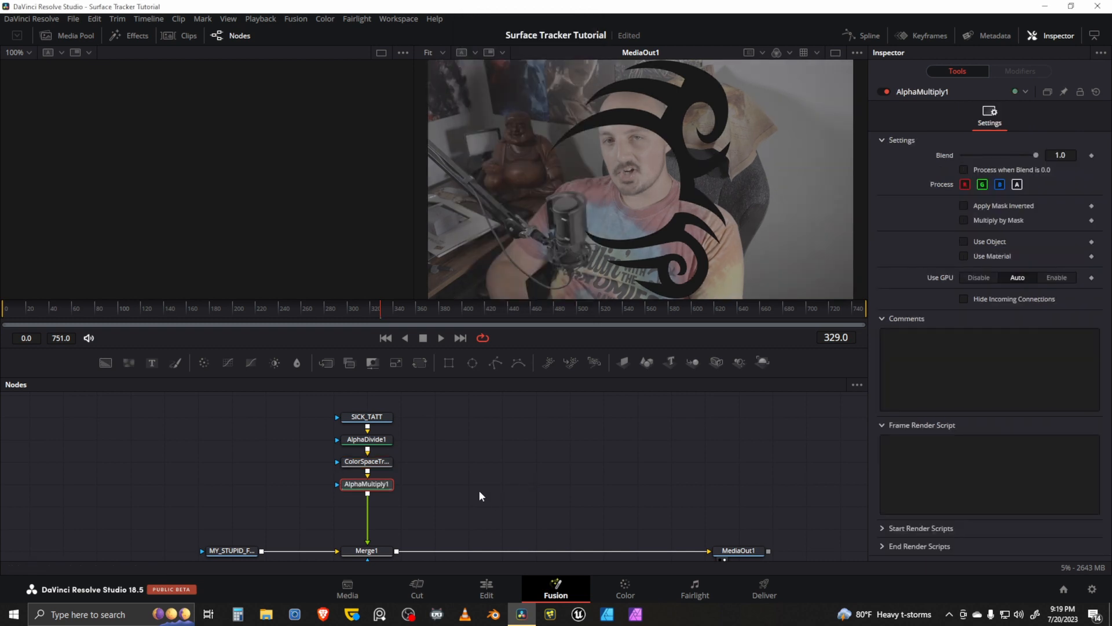
drag(382, 491, 377, 545)
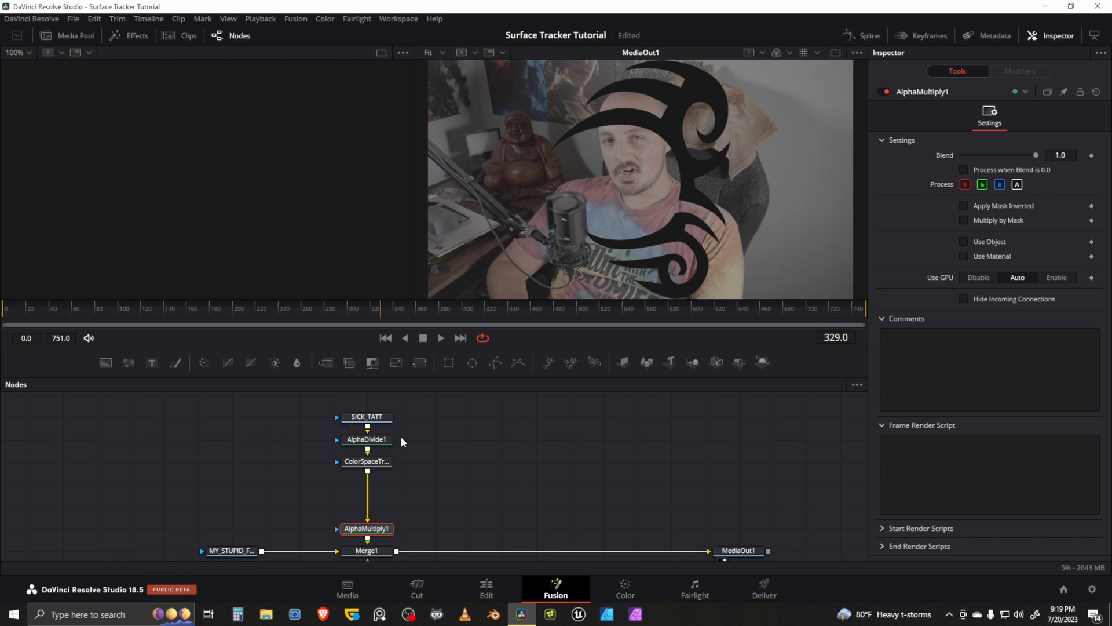
Step: Detach Merge1 from the MY_STUPID_FACE to MediaOut1 connection and move it aside with the whole tattoo node chain
drag(411, 413, 378, 485)
click(470, 480)
drag(459, 491, 486, 437)
drag(443, 397, 406, 507)
drag(408, 507, 147, 493)
Step: Add an unconnected Surface Tracker node to the composition above the face footage connection
click(152, 485)
key(shift+space)
text(aml)
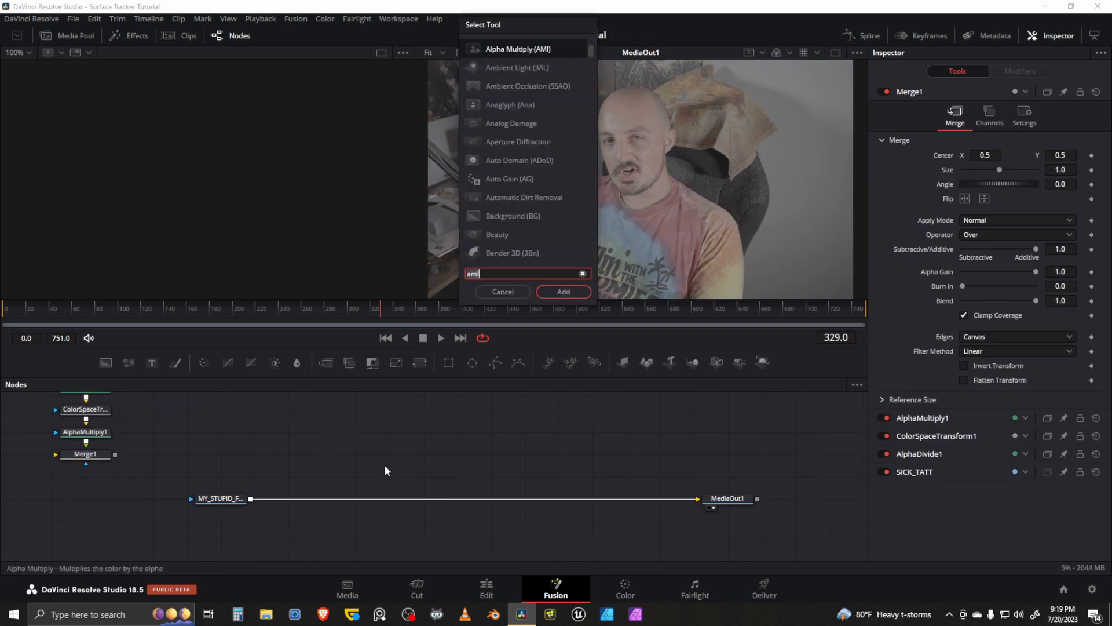
key(BackSpace)
key(BackSpace)
key(BackSpace)
text(sur)
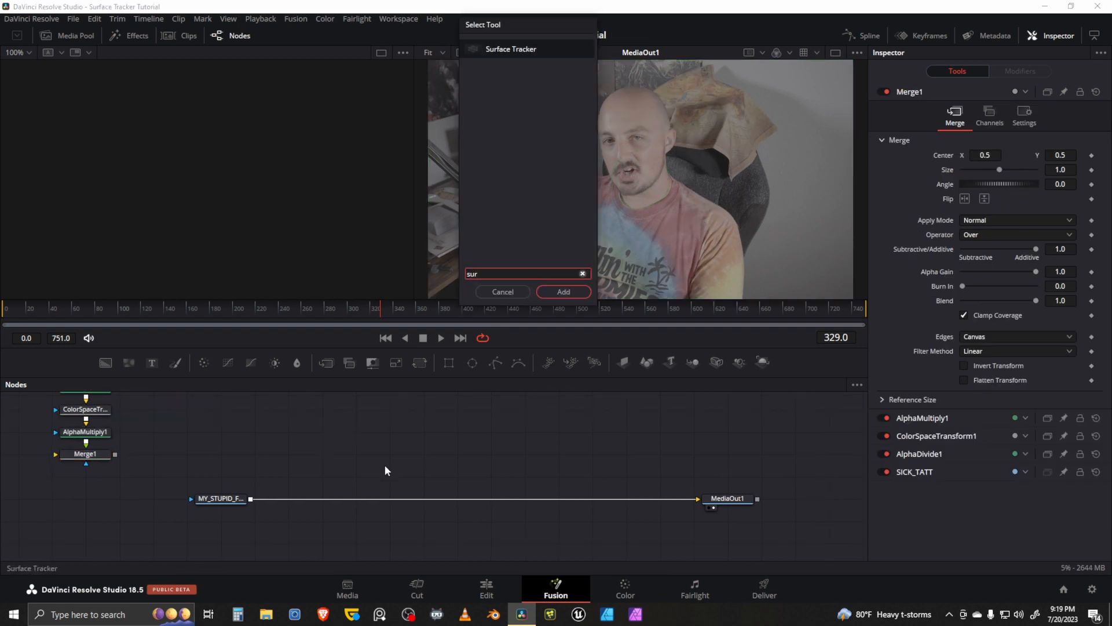
key(Return)
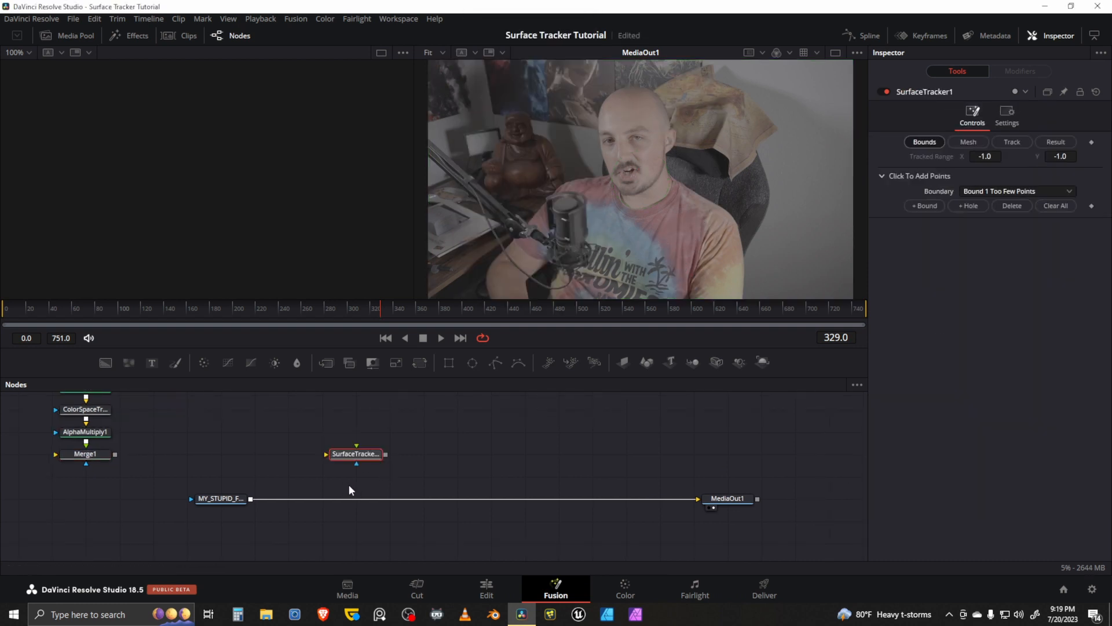
Step: Connect MY_STUPID_FACE to the Surface Tracker's source input and show the tracker in the first viewer
drag(364, 458, 398, 458)
drag(250, 498, 360, 453)
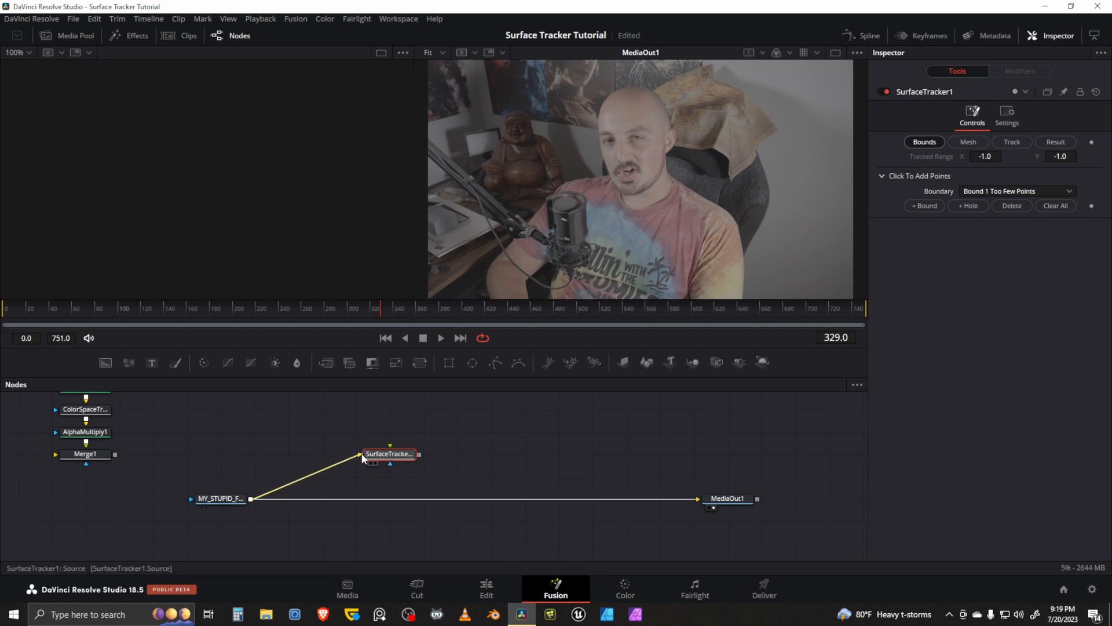
key(1)
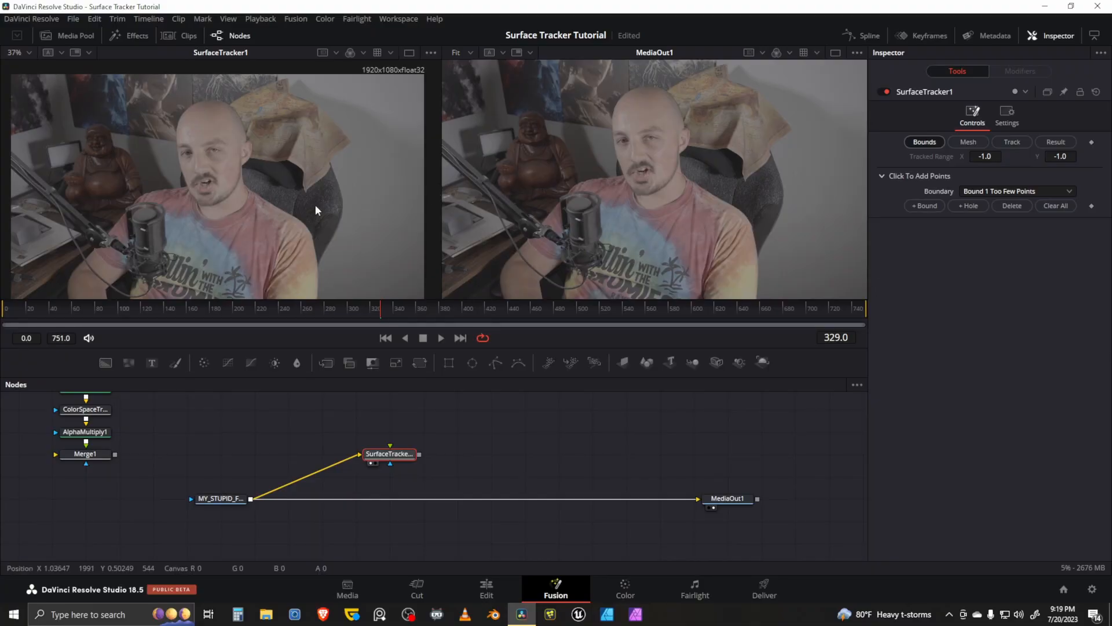
Step: Draw a closed Surface Tracker boundary around the tattoo area of the face, from the forehead along the nose to the cheek and temple
scroll(315, 204, up, 5)
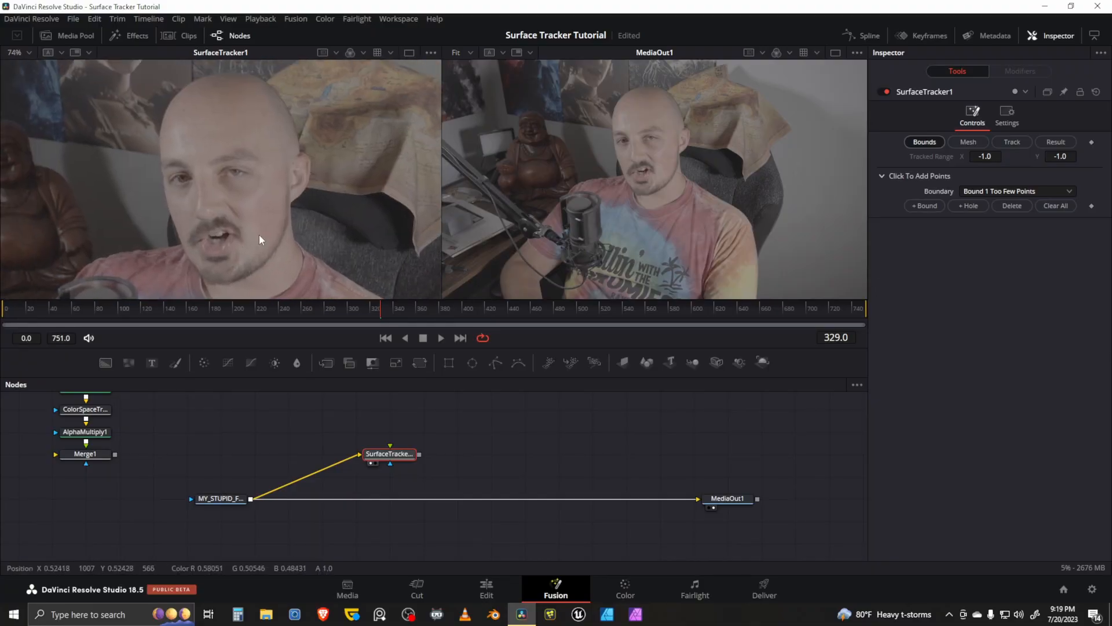
drag(260, 205, 254, 218)
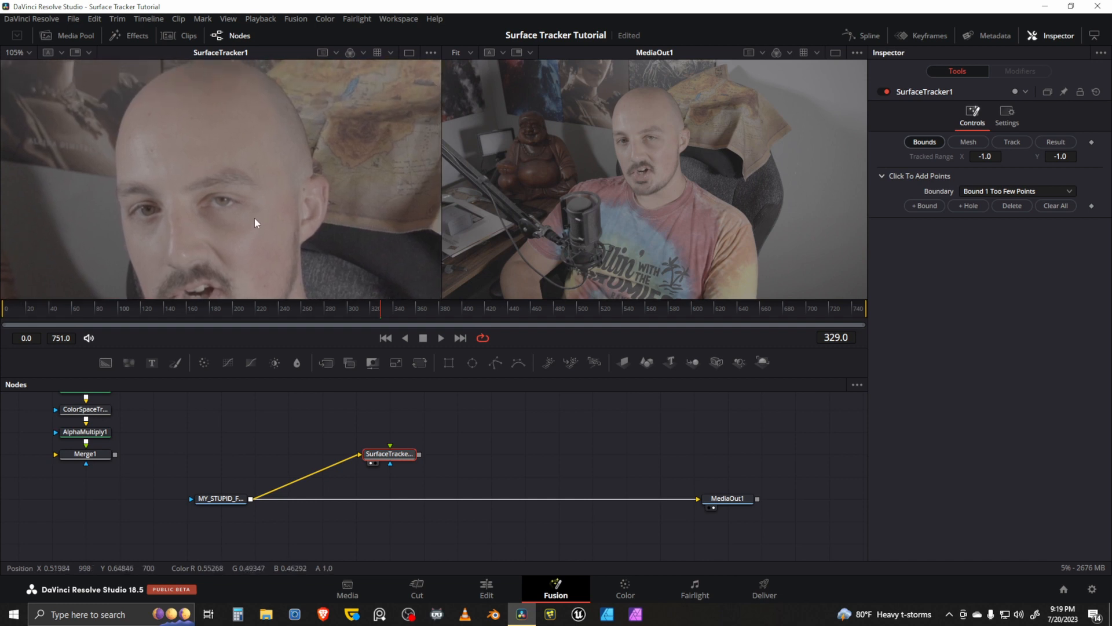
click(267, 128)
click(256, 110)
click(221, 109)
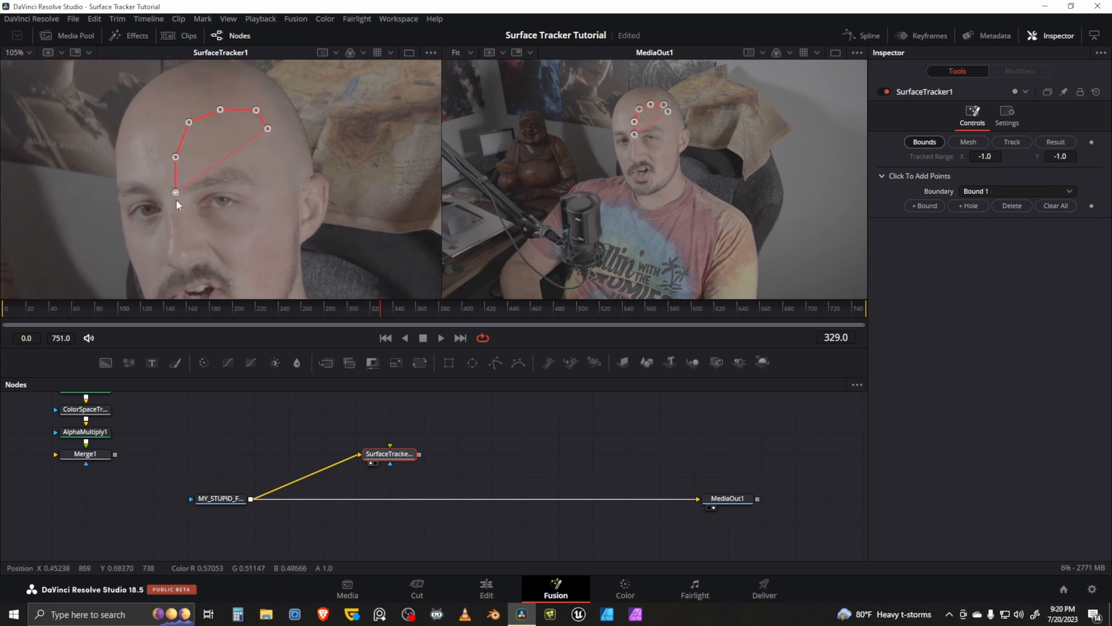
click(216, 249)
click(225, 265)
click(250, 268)
click(281, 262)
click(293, 237)
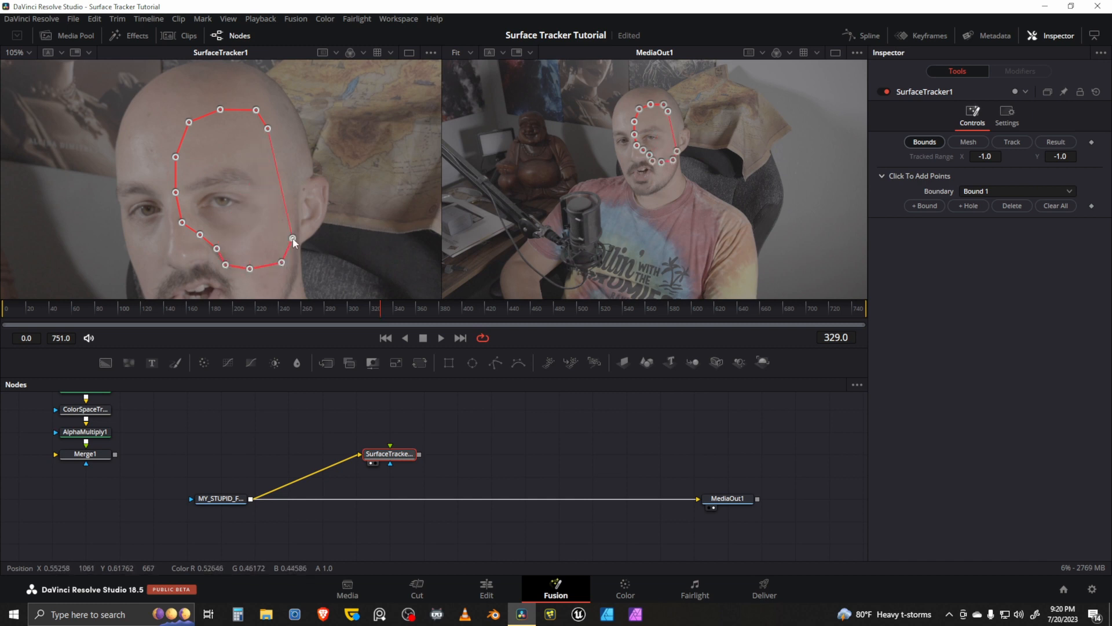
click(276, 138)
Step: Refine the boundary's points along the temple and lower cheek so the outline follows the outer side of the face
scroll(294, 144, down, 2)
drag(297, 142, 298, 141)
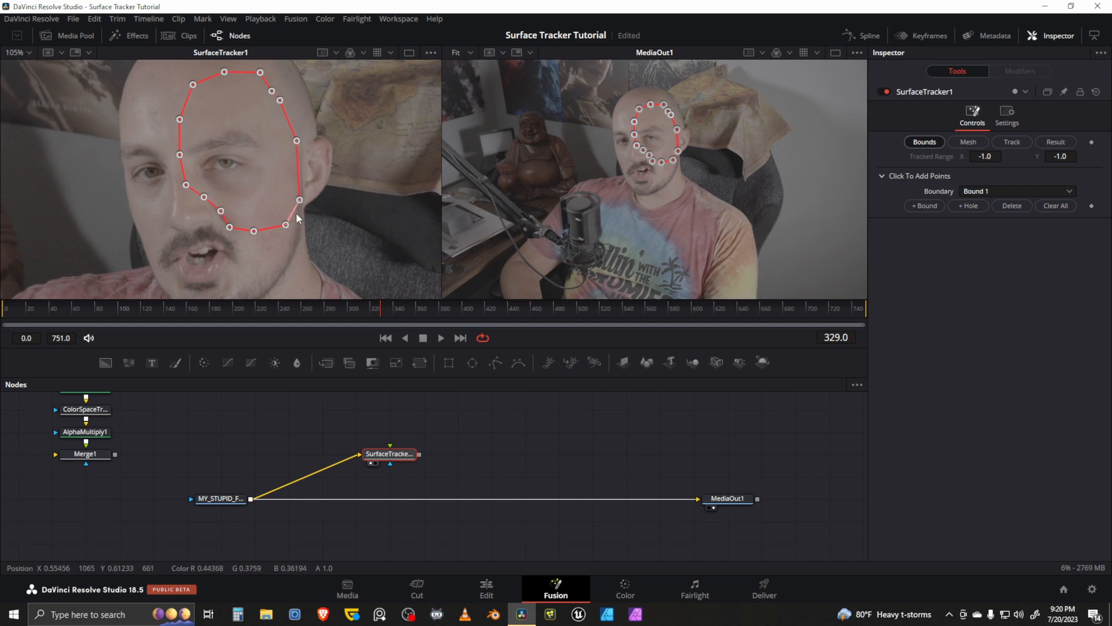
drag(286, 226, 291, 225)
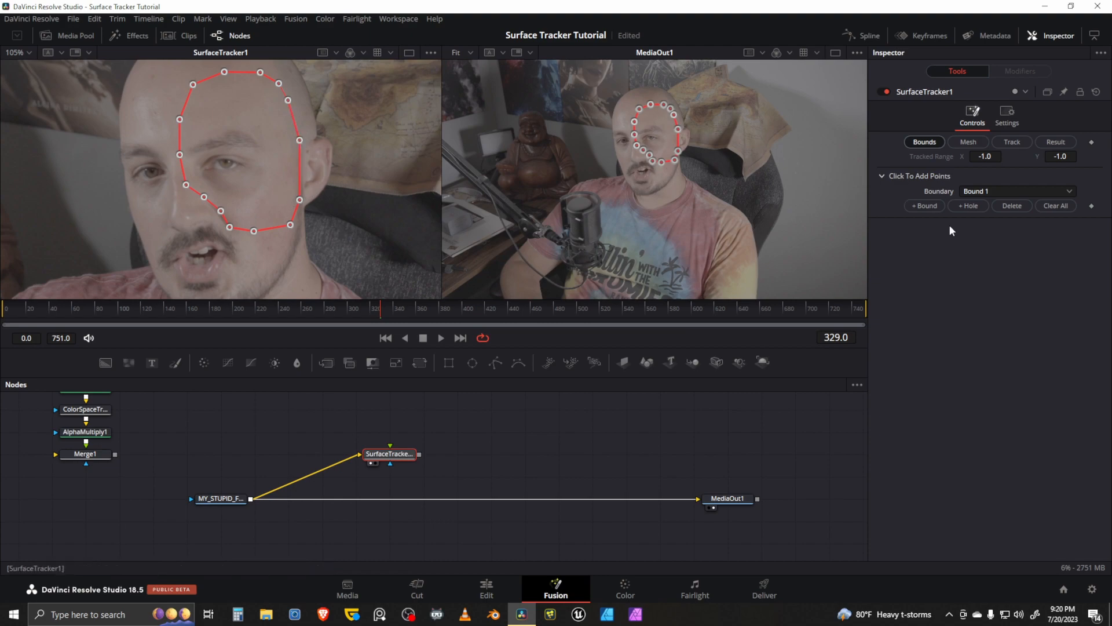
Step: Add a hole to the tracked area and outline it with points around the eye inside the boundary
click(776, 310)
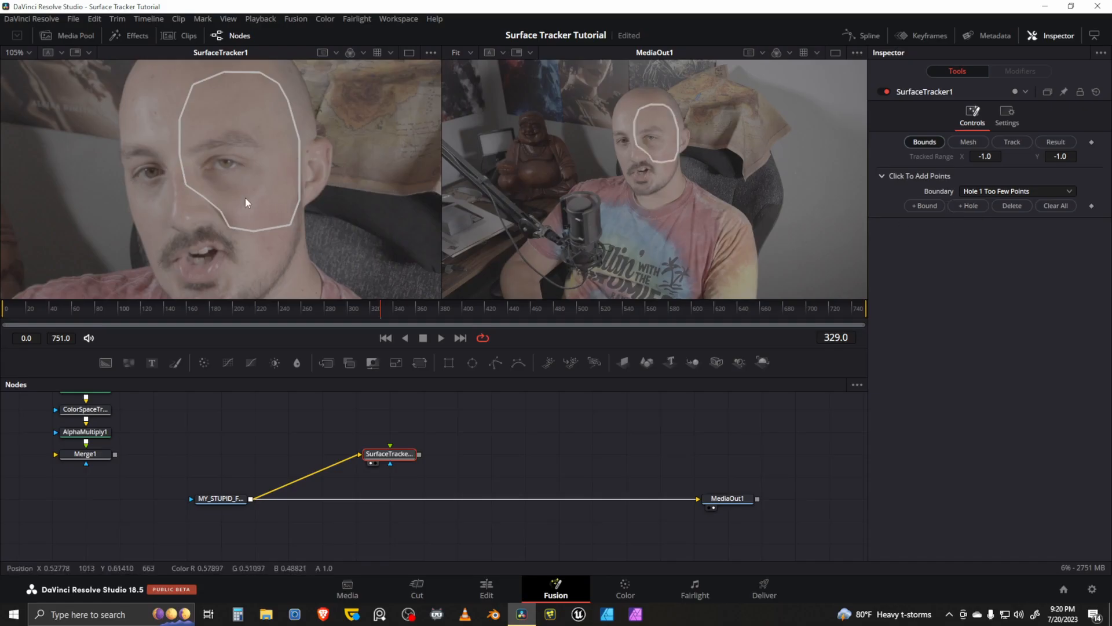
scroll(214, 174, up, 4)
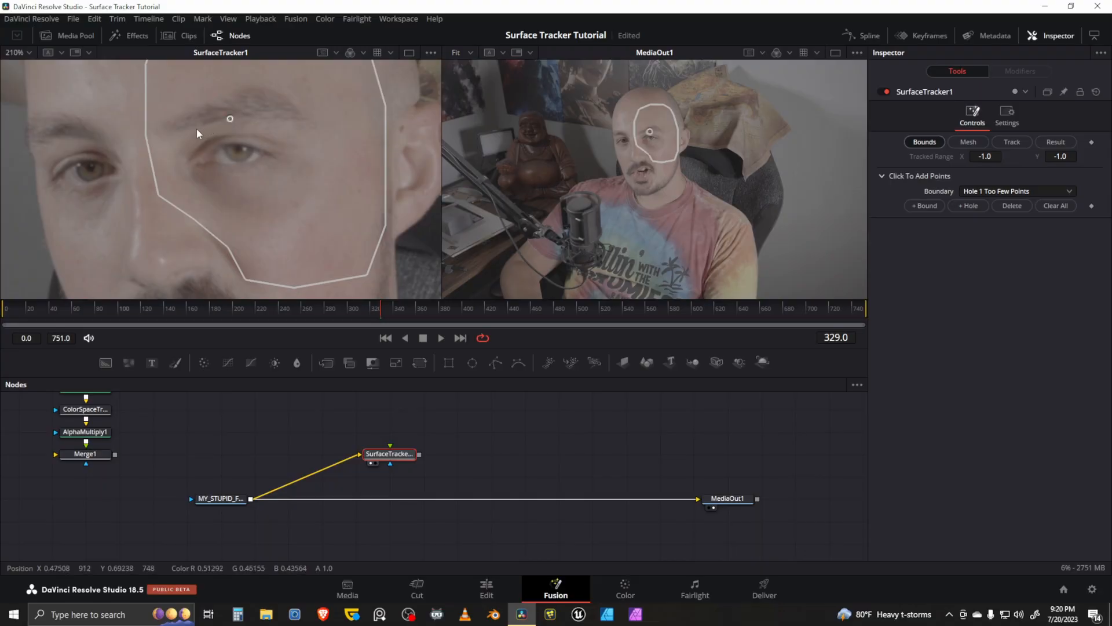
click(175, 161)
click(194, 183)
click(235, 183)
click(277, 177)
click(299, 159)
click(301, 135)
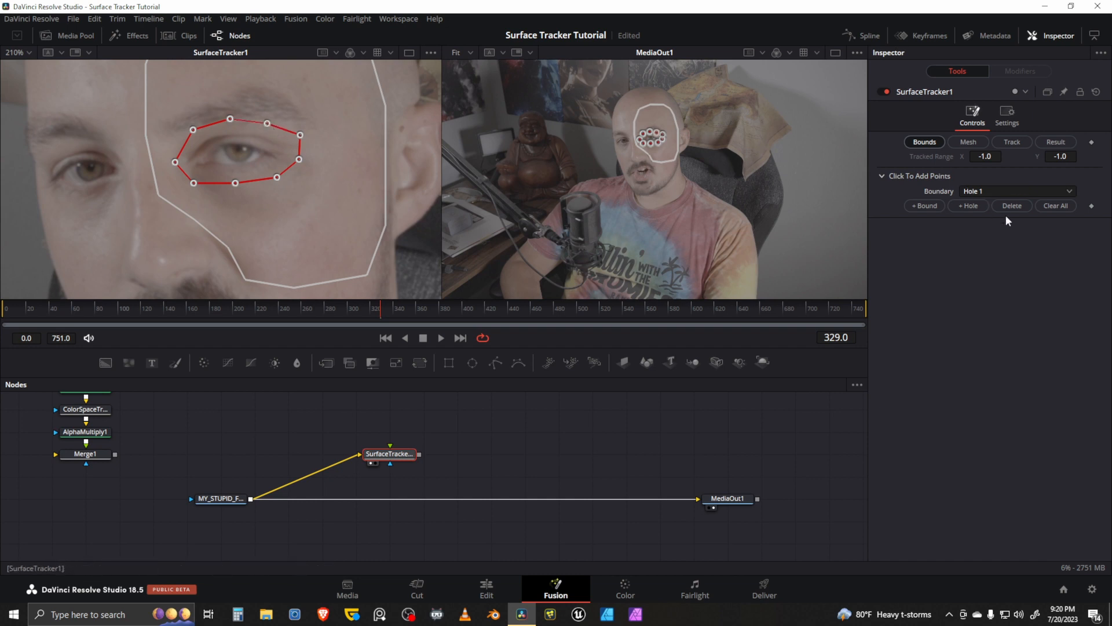
Step: Generate the tracking mesh, set Point Number Limit to 70 and Minimum Point Spacing to 11, and regenerate the mesh
click(966, 146)
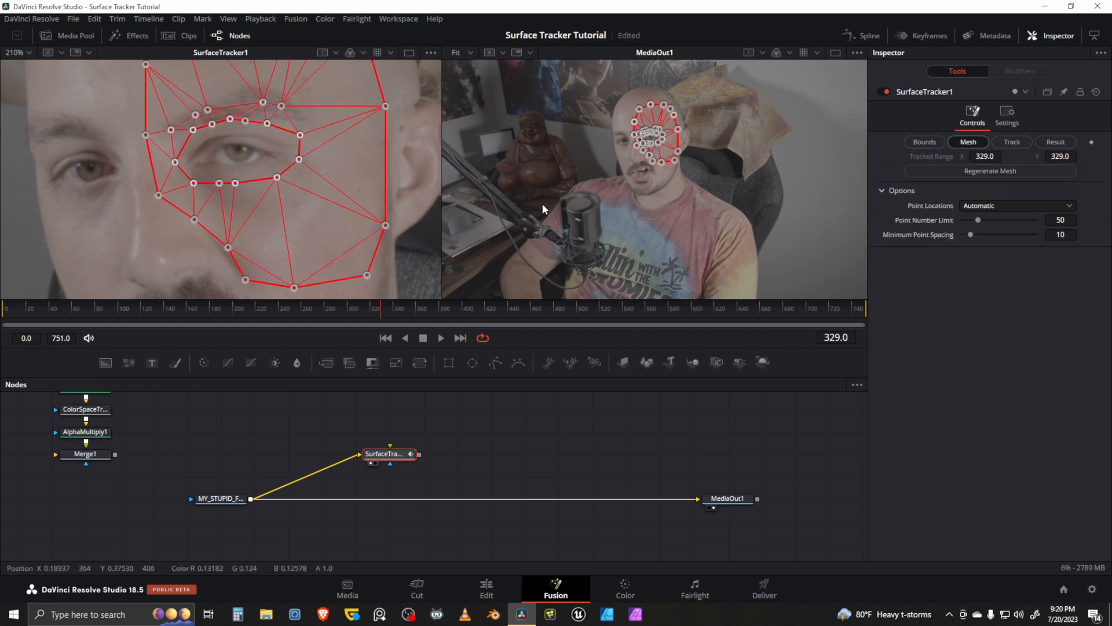
scroll(316, 171, down, 4)
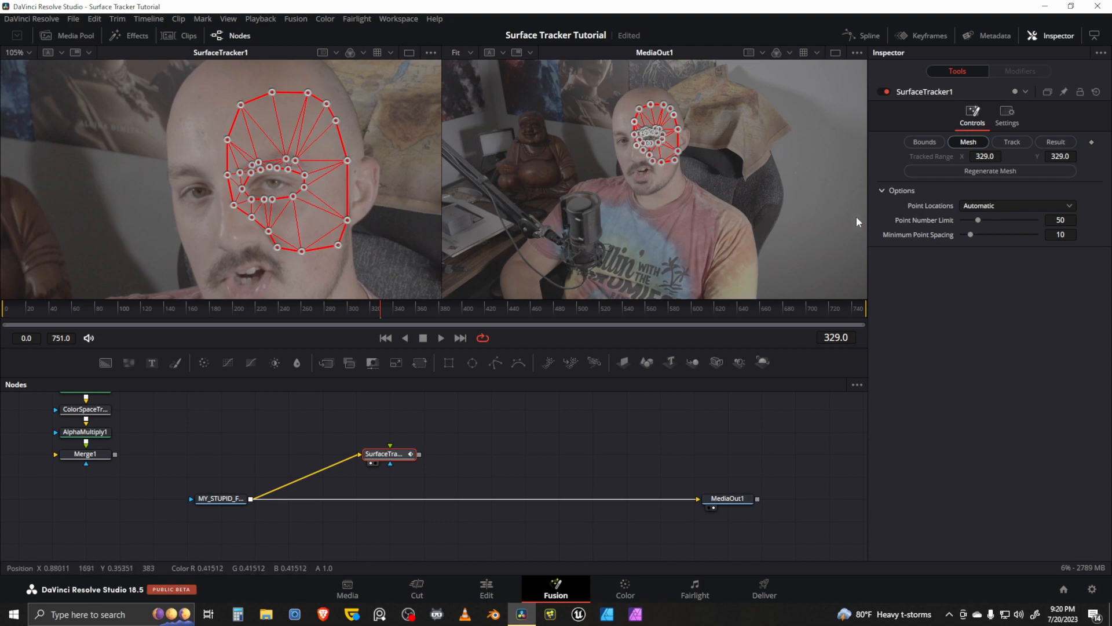
drag(1057, 220, 1069, 220)
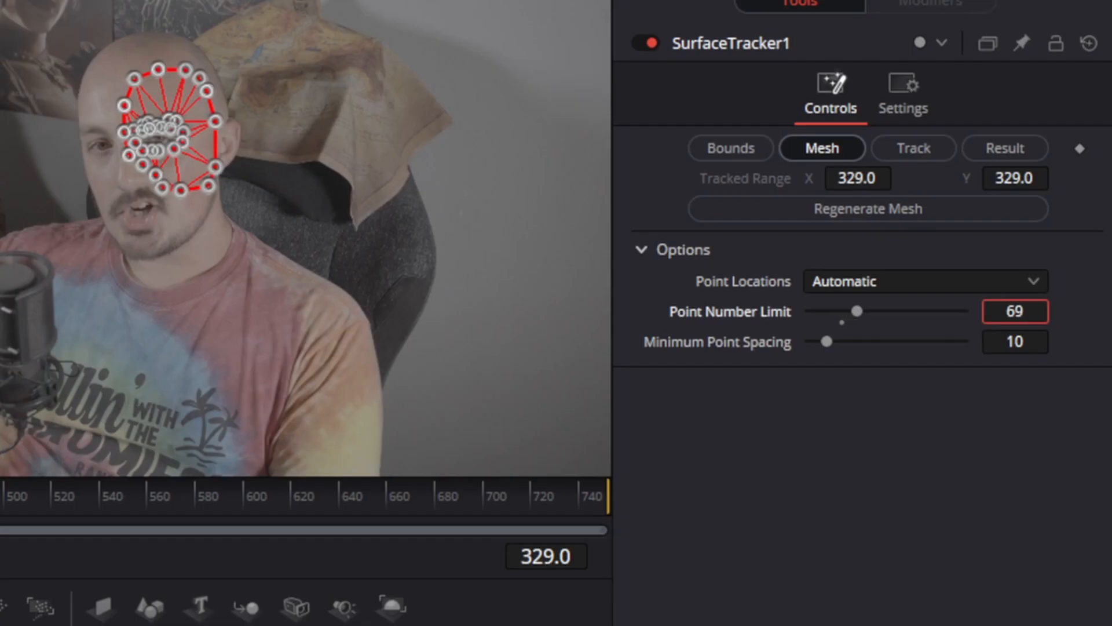
drag(827, 342, 830, 342)
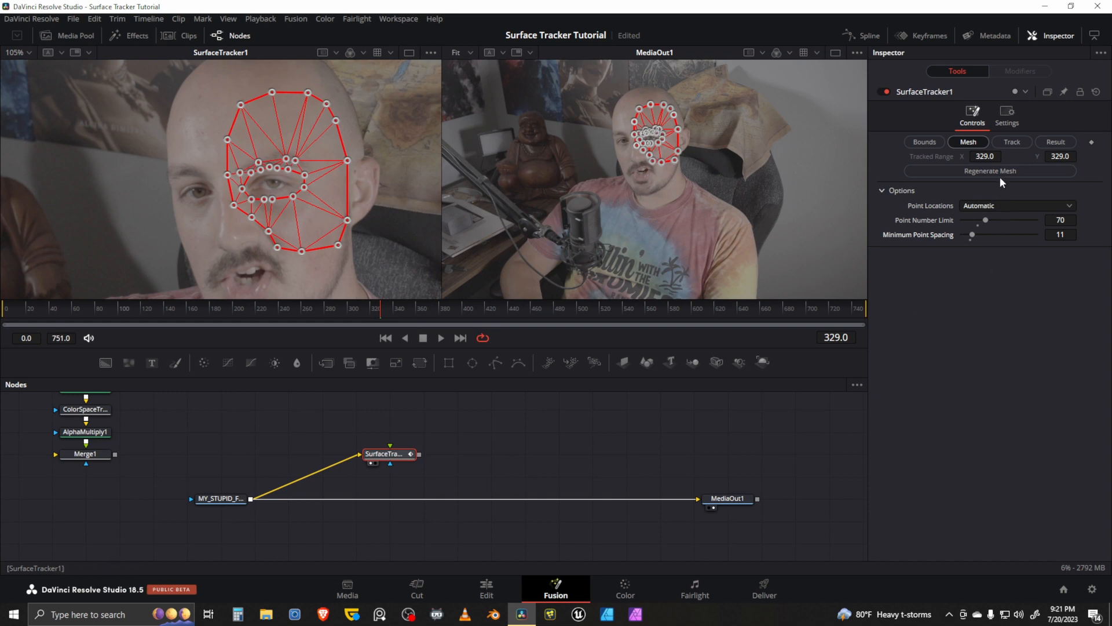
click(998, 172)
Step: Set the tracking quality to Better and track the mesh in both directions from frame 329
click(1008, 141)
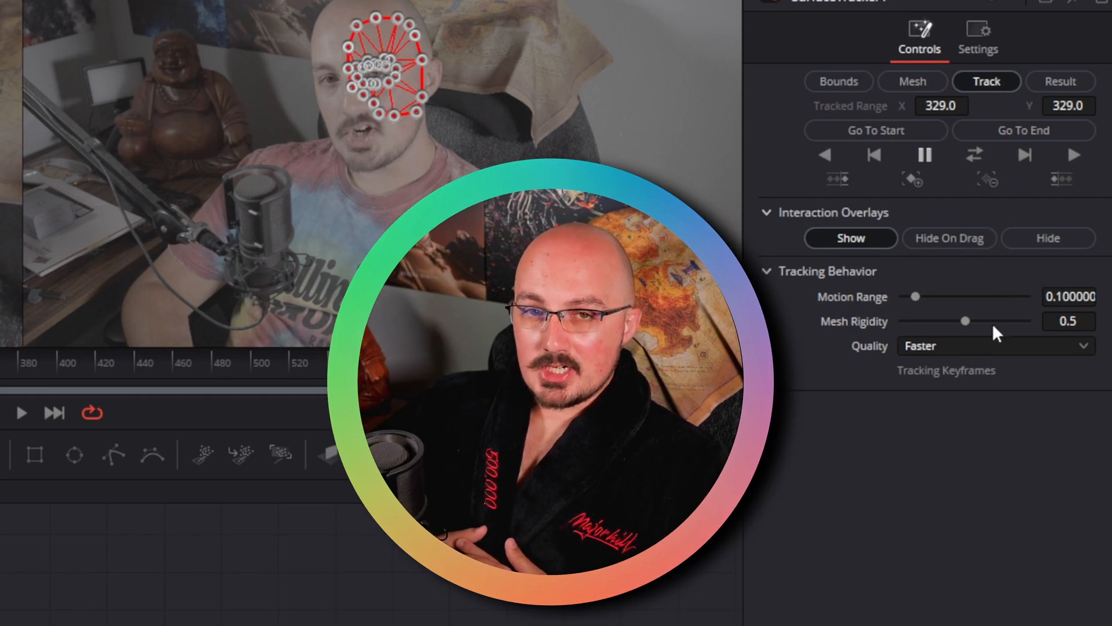
click(943, 345)
click(928, 390)
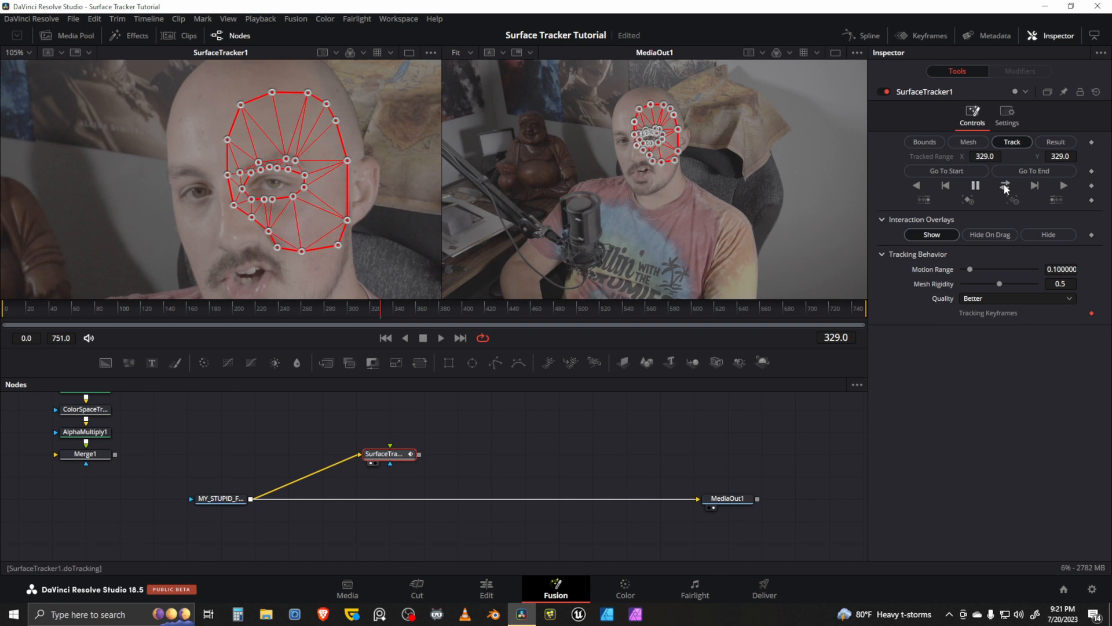
click(1005, 185)
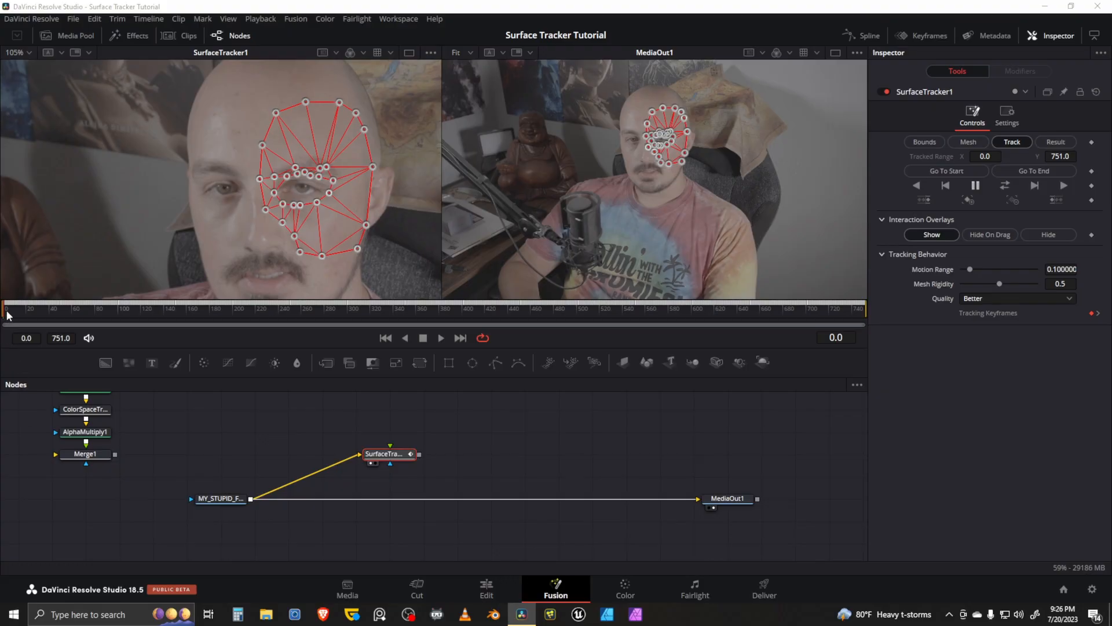
Step: Detach the tattoo node chain from Merge1 and connect AlphaMultiply1 to SurfaceTracker1 as the overlay input
mouse_move(8, 315)
mouse_down()
mouse_move(155, 326)
mouse_move(7, 324)
mouse_up()
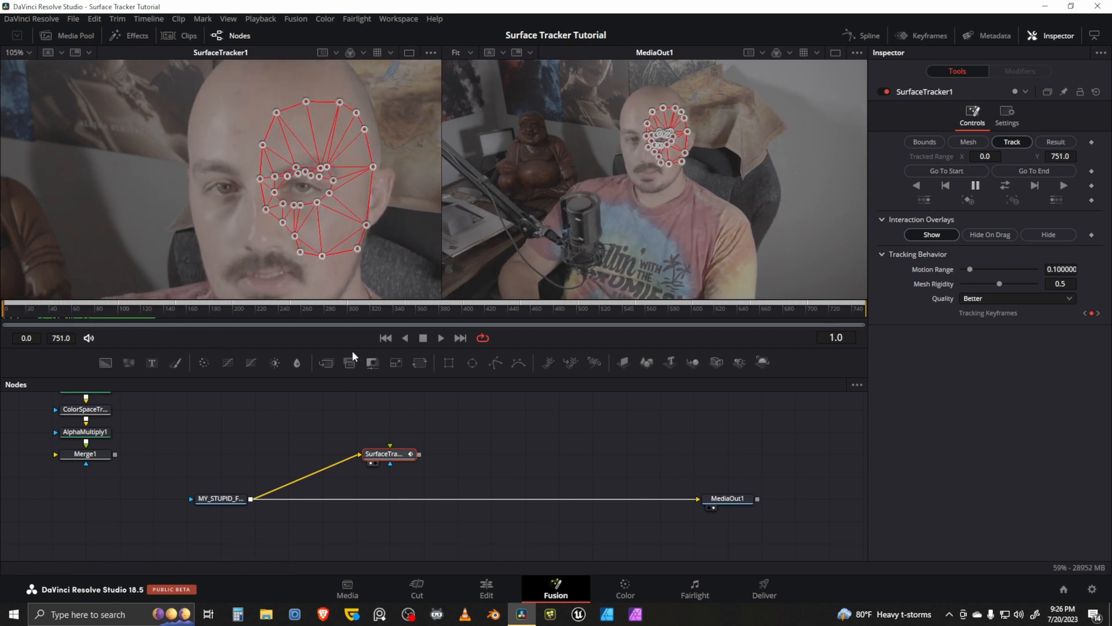
drag(288, 410, 300, 472)
drag(80, 411, 448, 502)
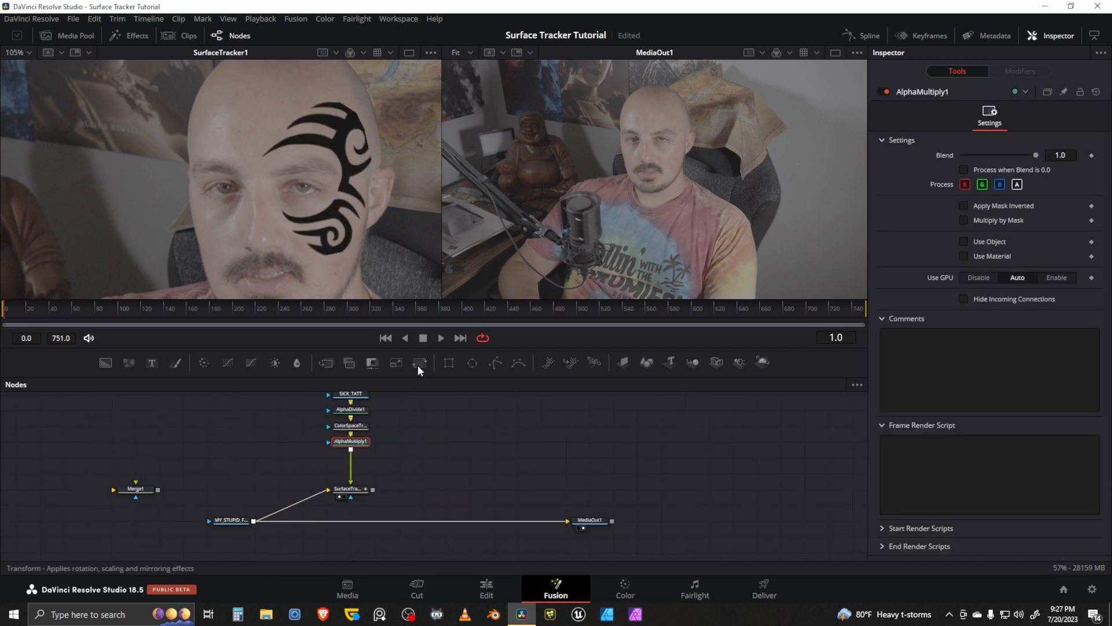
Step: Insert a Transform node after AlphaMultiply1 and fit the tattoo with size 0.79, angle 13 and center X 0.52
click(418, 365)
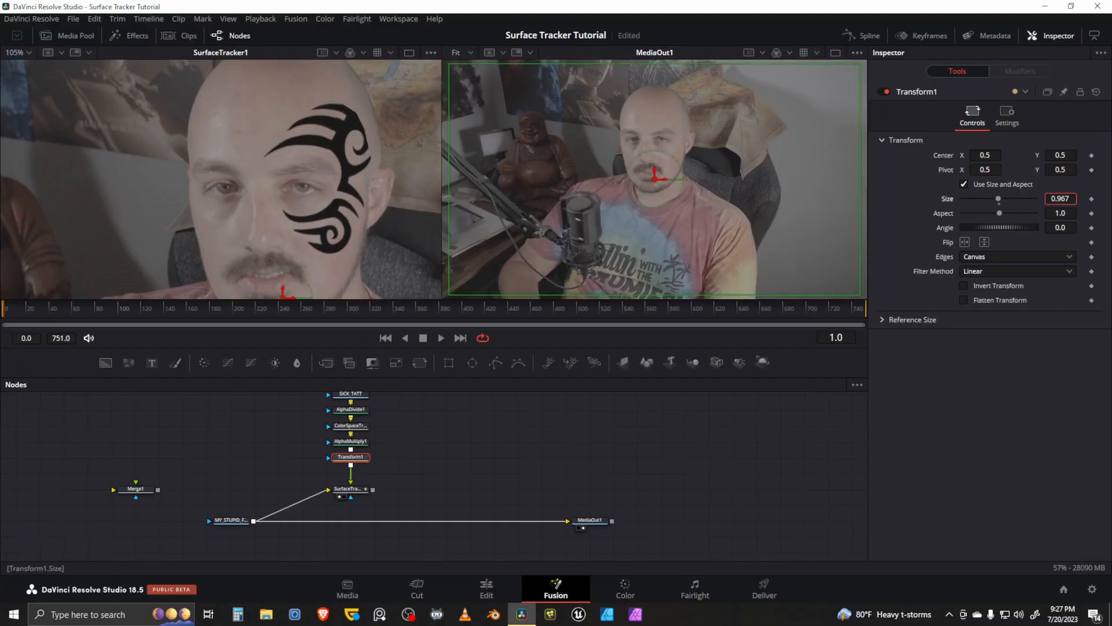
drag(996, 198, 993, 198)
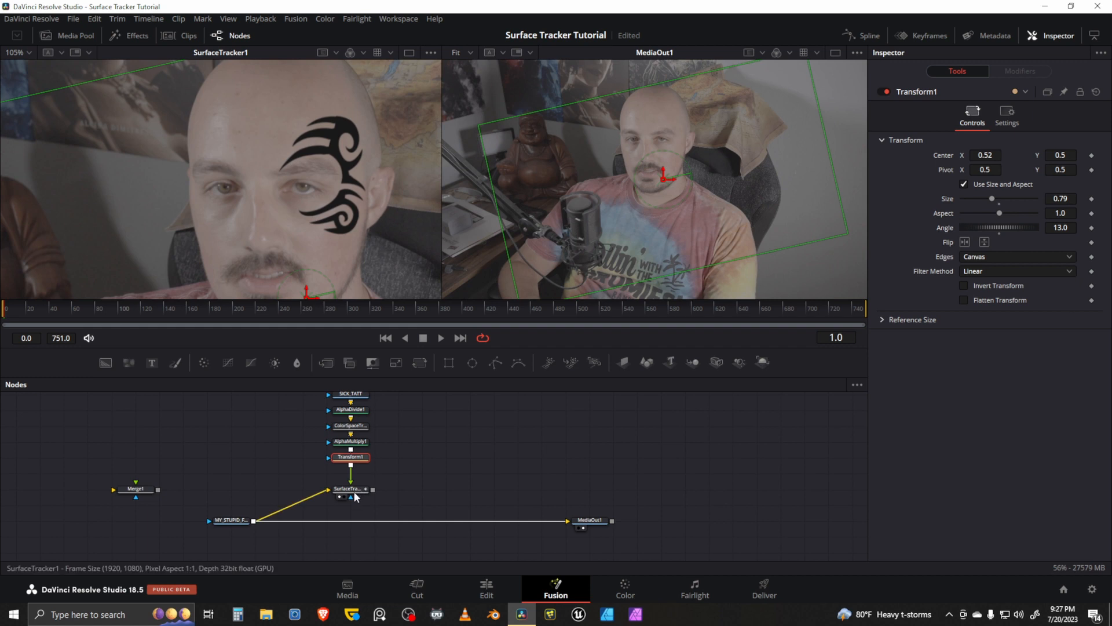
Step: Set the Surface Tracker result's Contract/Expand to -0.039, Softness to 0.236 and Motion Blur to 0.039, and merge it over MY_STUPID_FACE
click(352, 491)
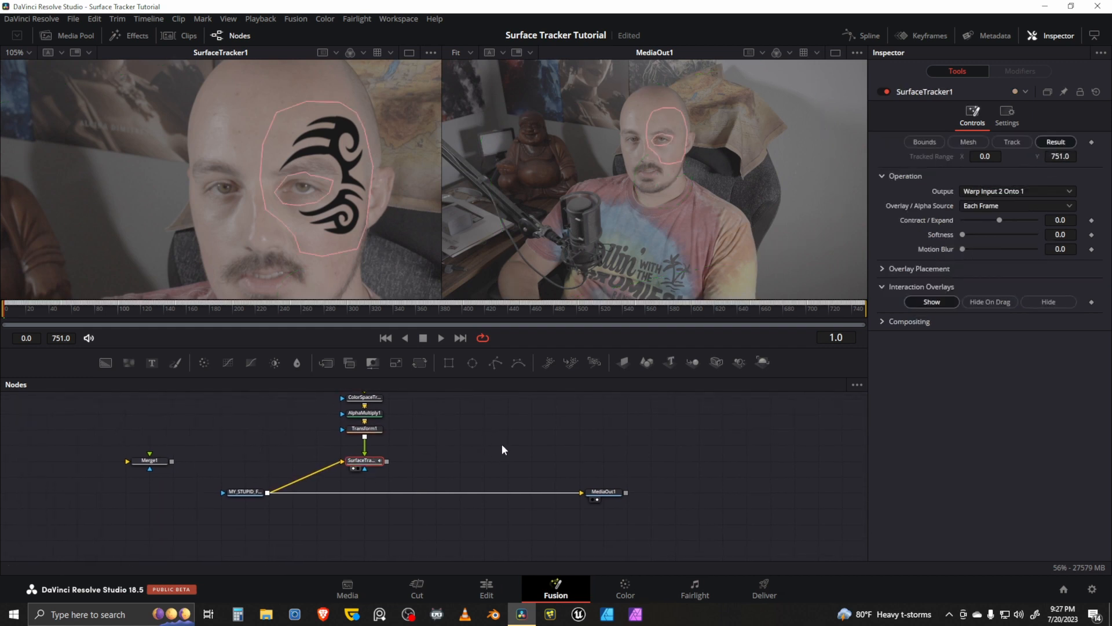
drag(964, 249, 994, 221)
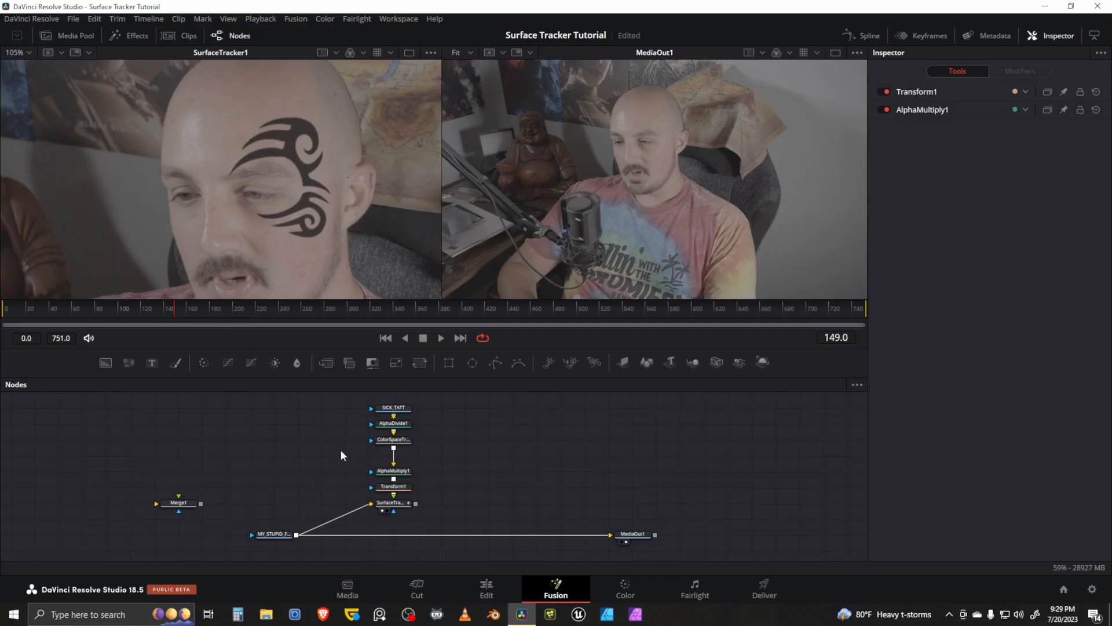
drag(415, 505, 296, 536)
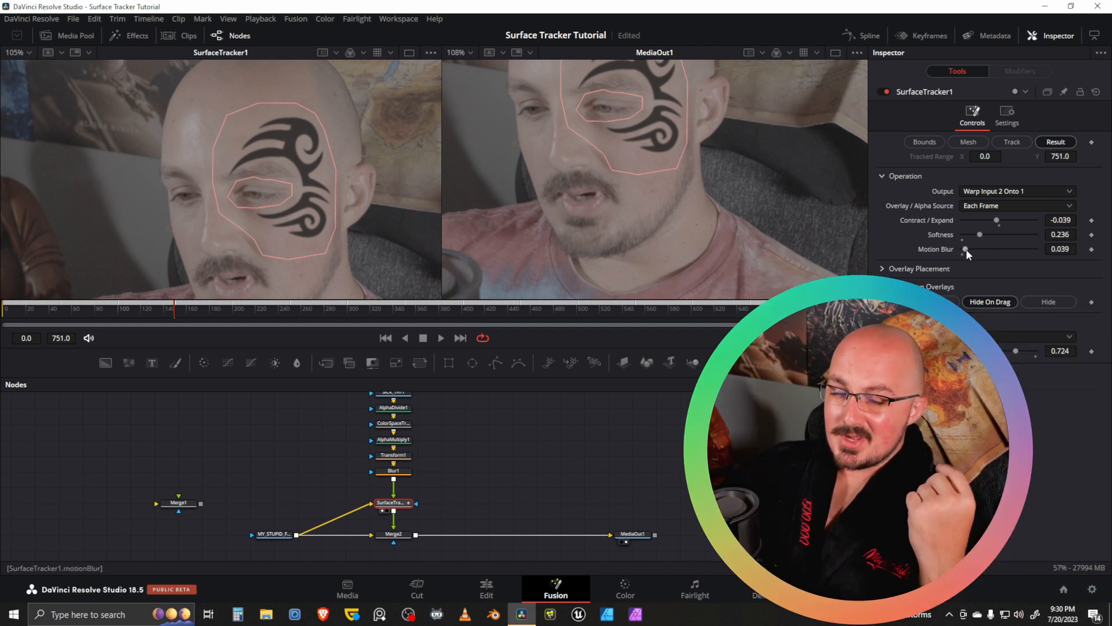
drag(967, 249, 968, 250)
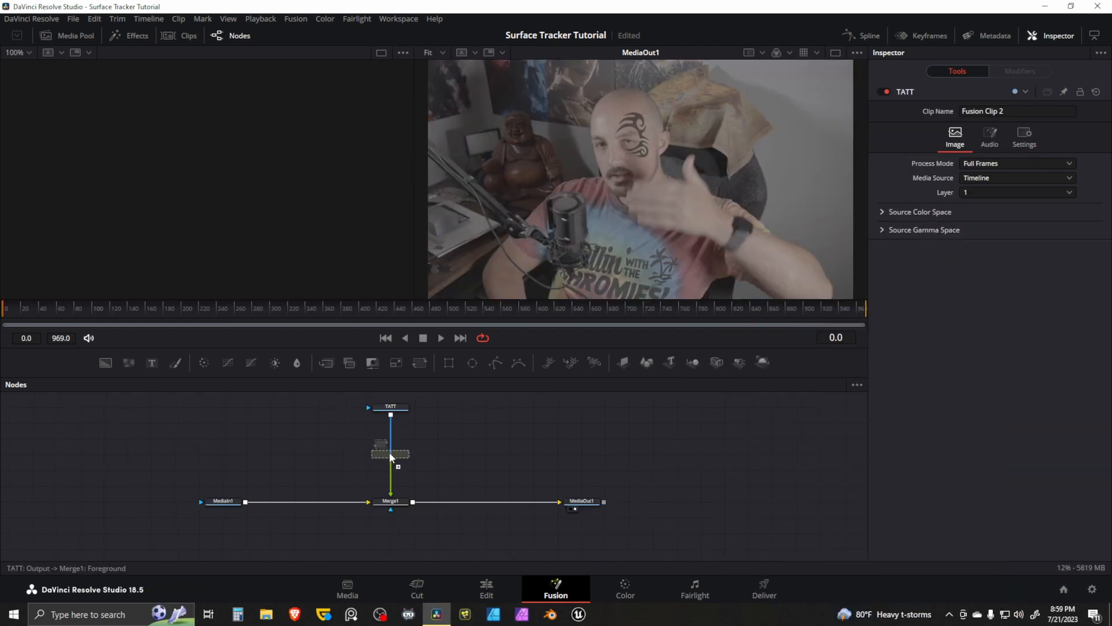
Step: Insert a Transform node between TATT and Merge1 in the Fusion Clip 2 composition and return to the Edit page
click(389, 453)
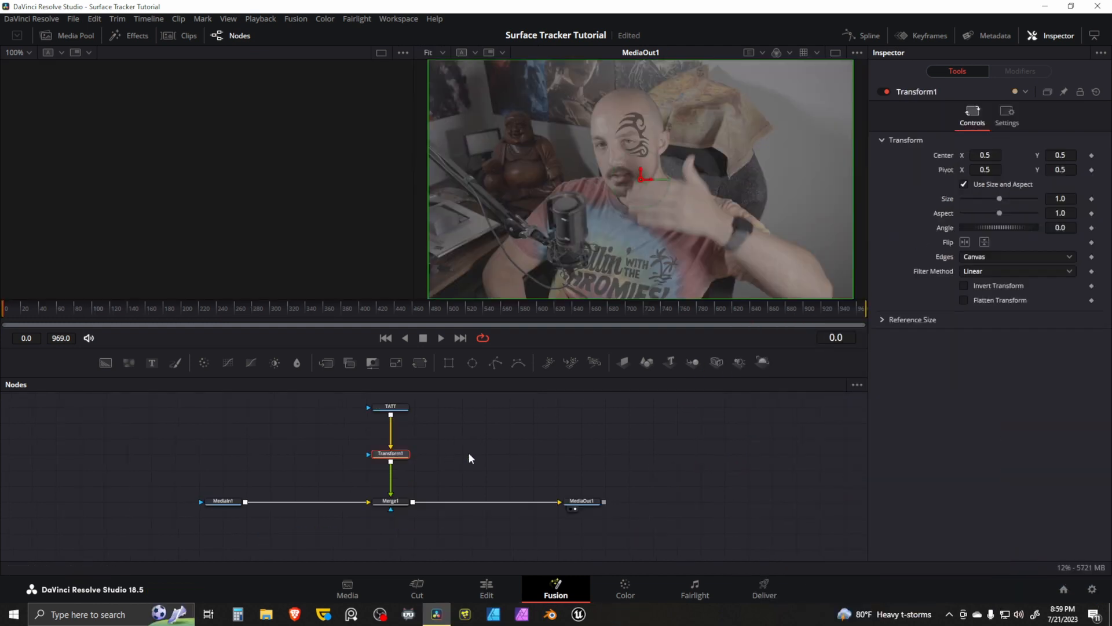
click(487, 588)
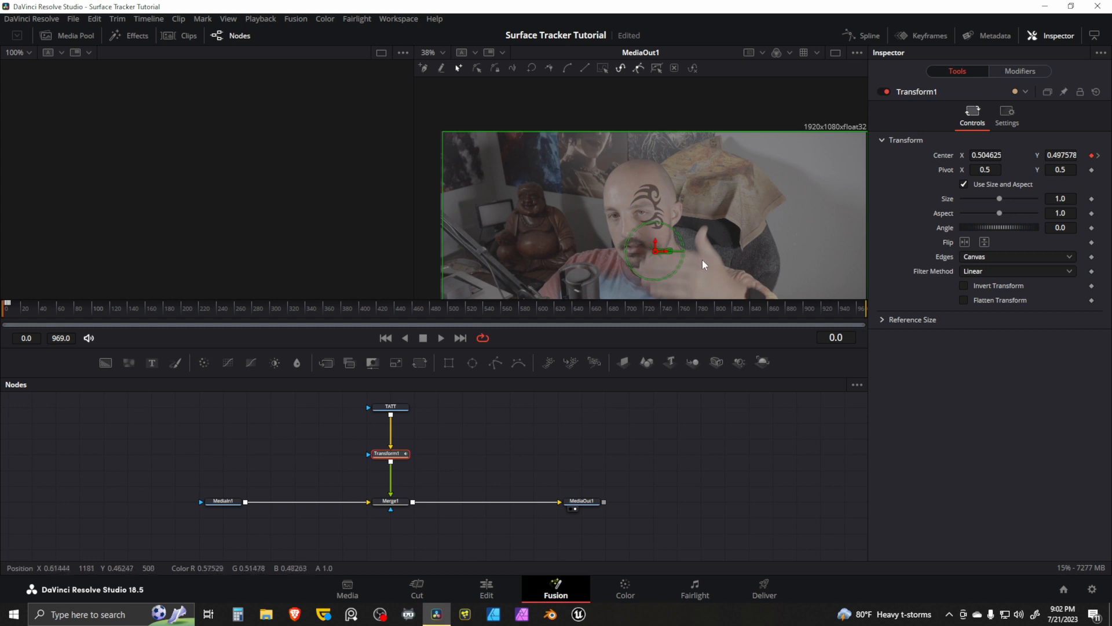
drag(710, 260, 701, 191)
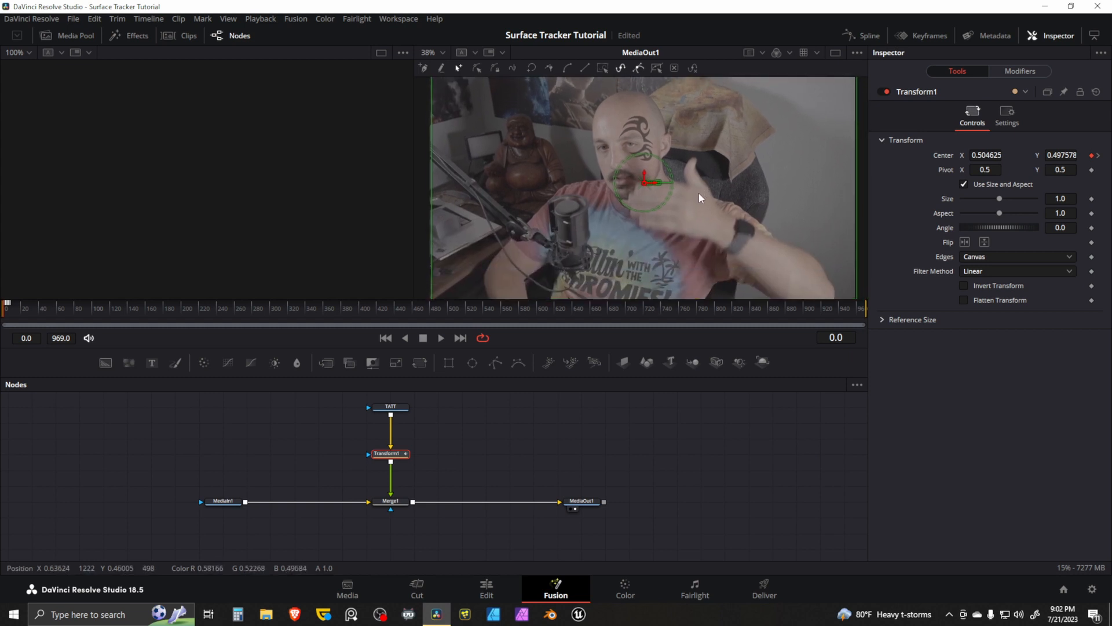
scroll(677, 213, up, 3)
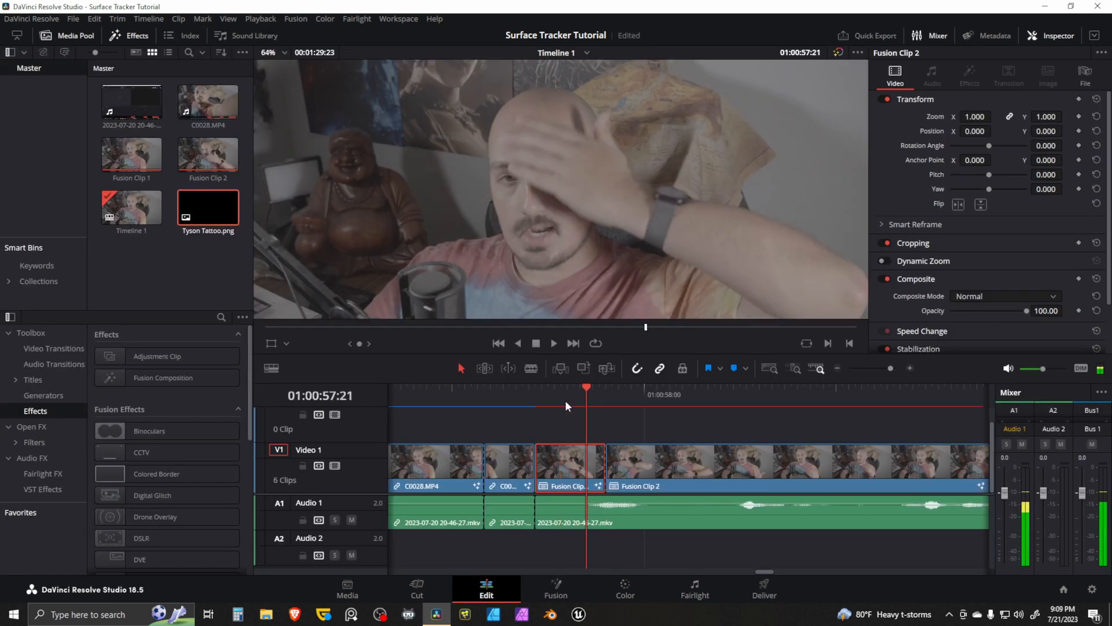
Step: Step back ten frames from 01:00:57:21 in the Edit page timeline to examine the hand passing over the face
key(Left)
key(Left)
key(Left)
key(Left)
key(Left)
key(Left)
key(Left)
key(Left)
key(Left)
key(Left)
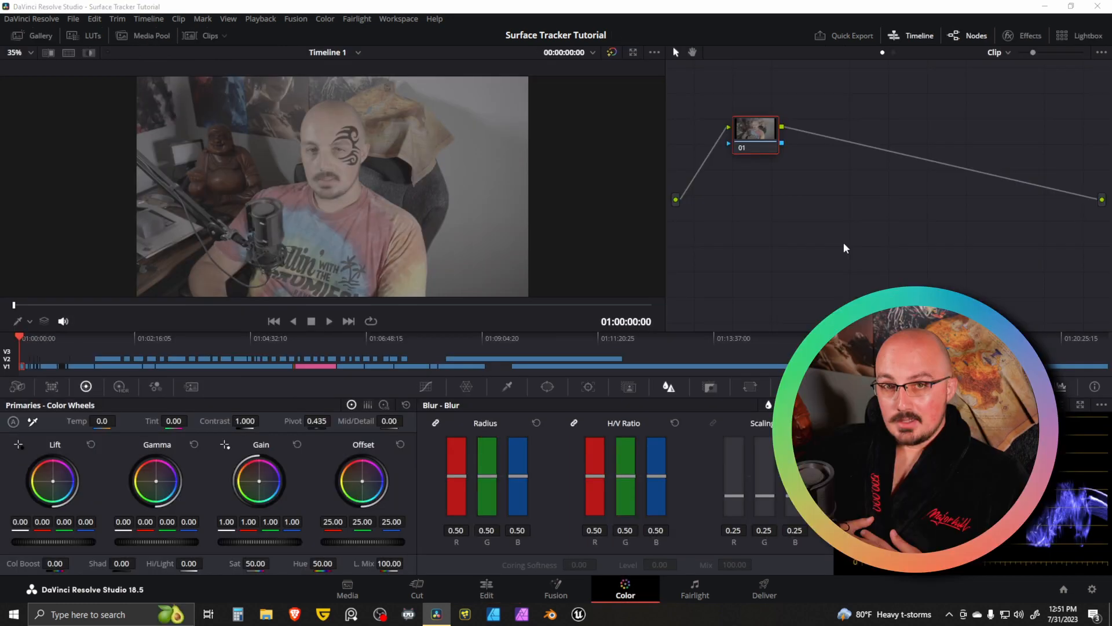
Step: Build a chain of four serial nodes on the Color page and label the first two EXP and RATIO
right_click(859, 151)
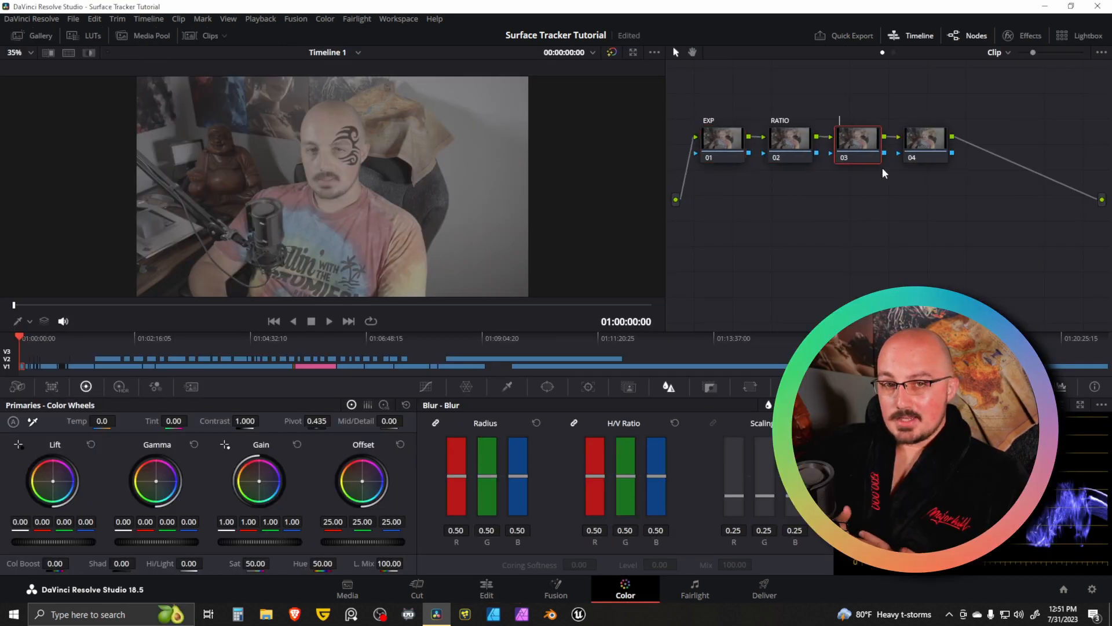